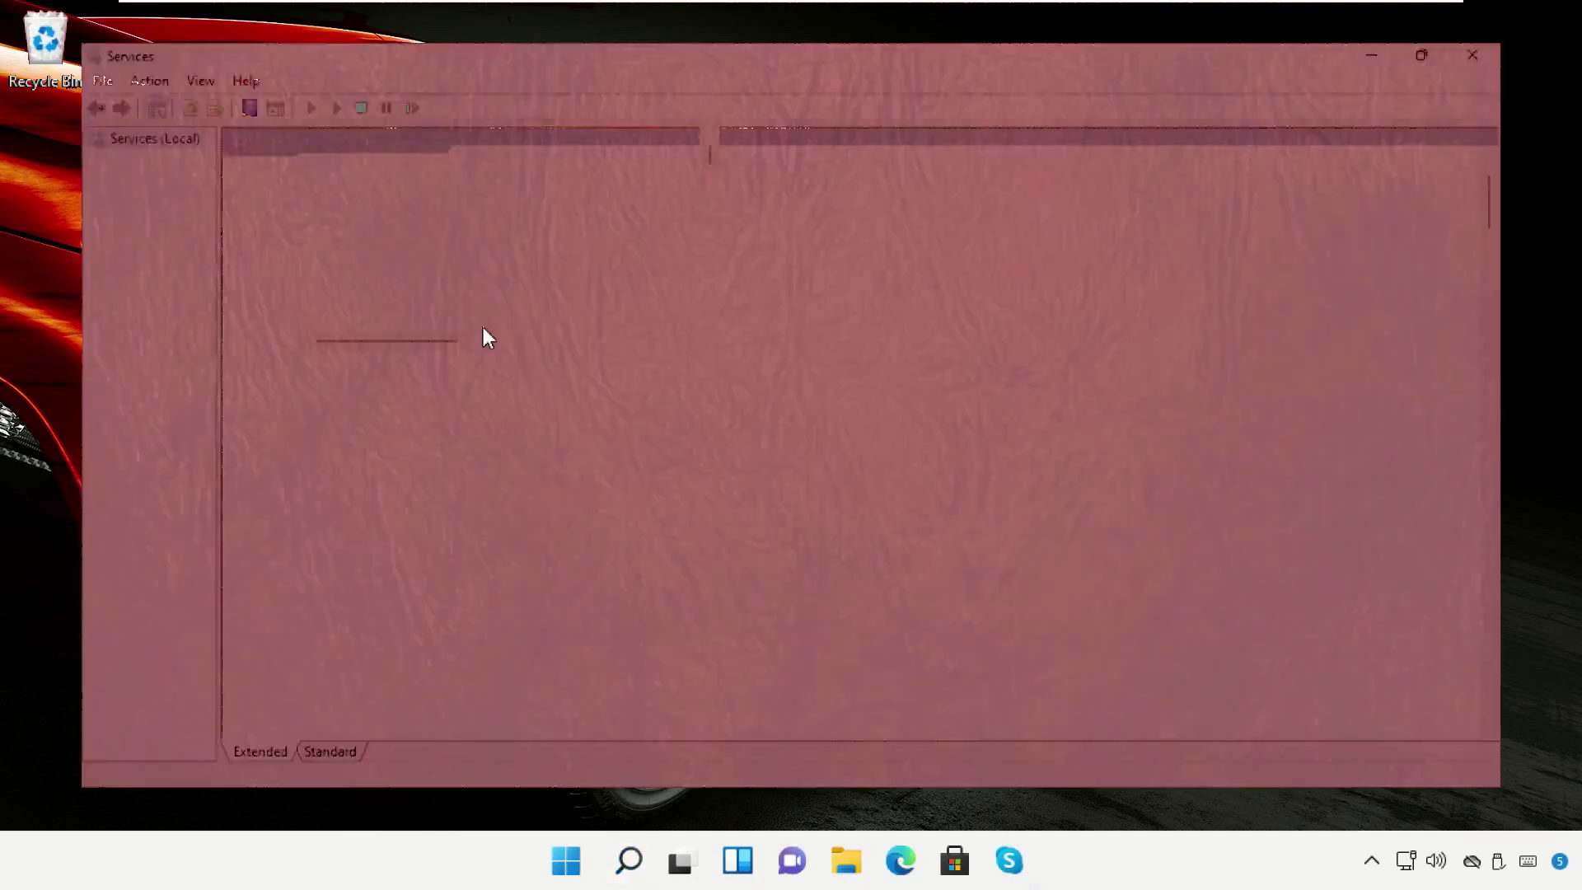
Find the Performance Logs & Alerts service in the services list and open its properties.
{"action": "key", "text": "p"}
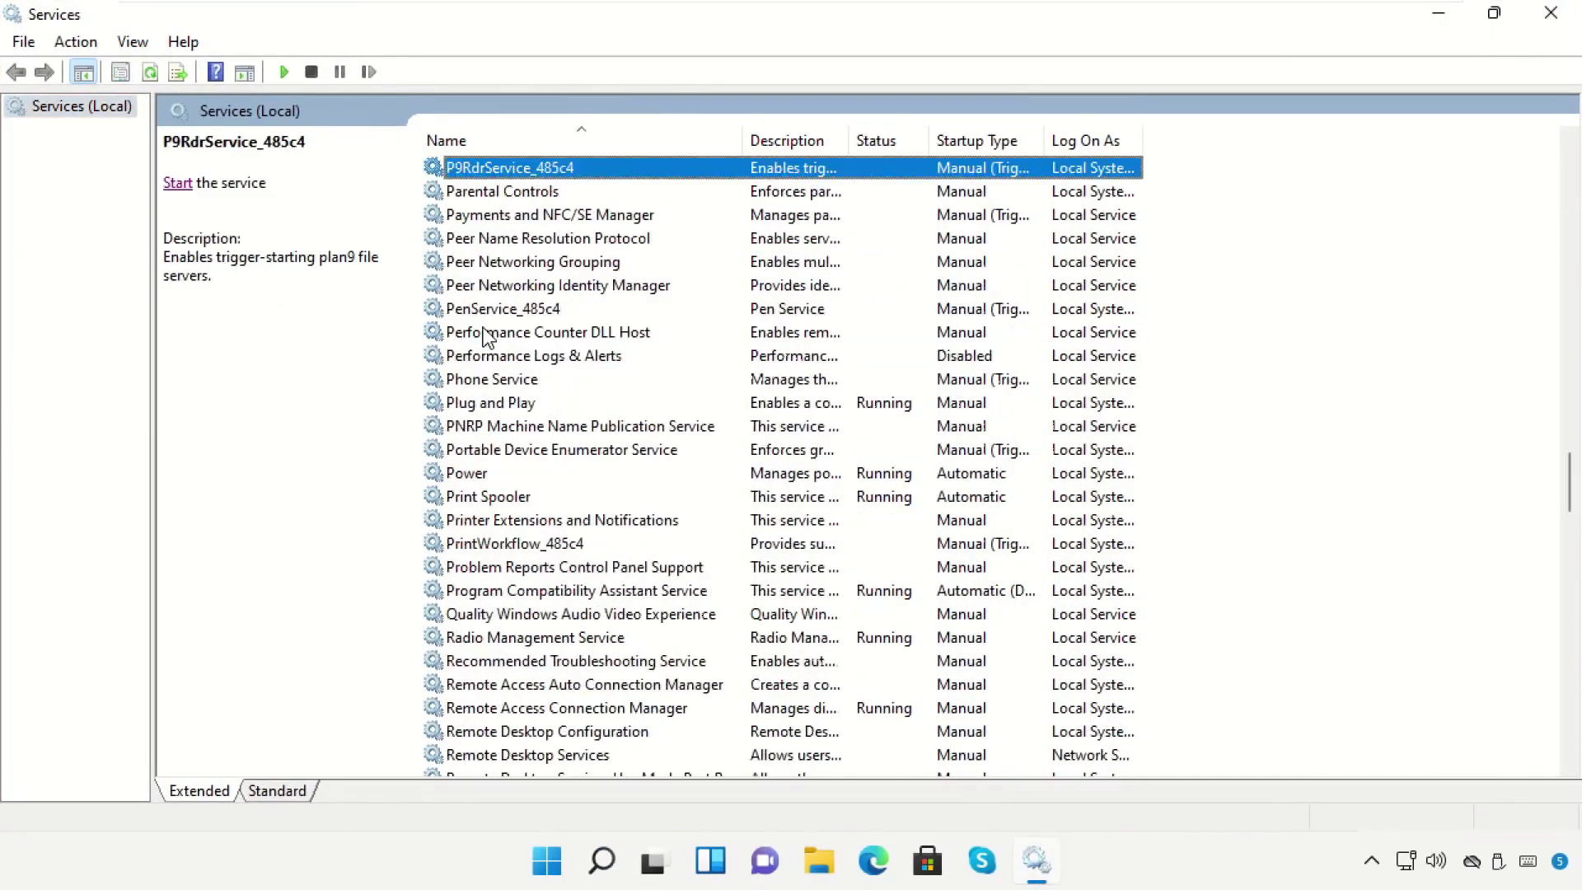
{"action": "scroll", "coordinate": [487, 338], "scroll_direction": "down", "scroll_amount": 4}
{"action": "left_click", "coordinate": [1494, 14]}
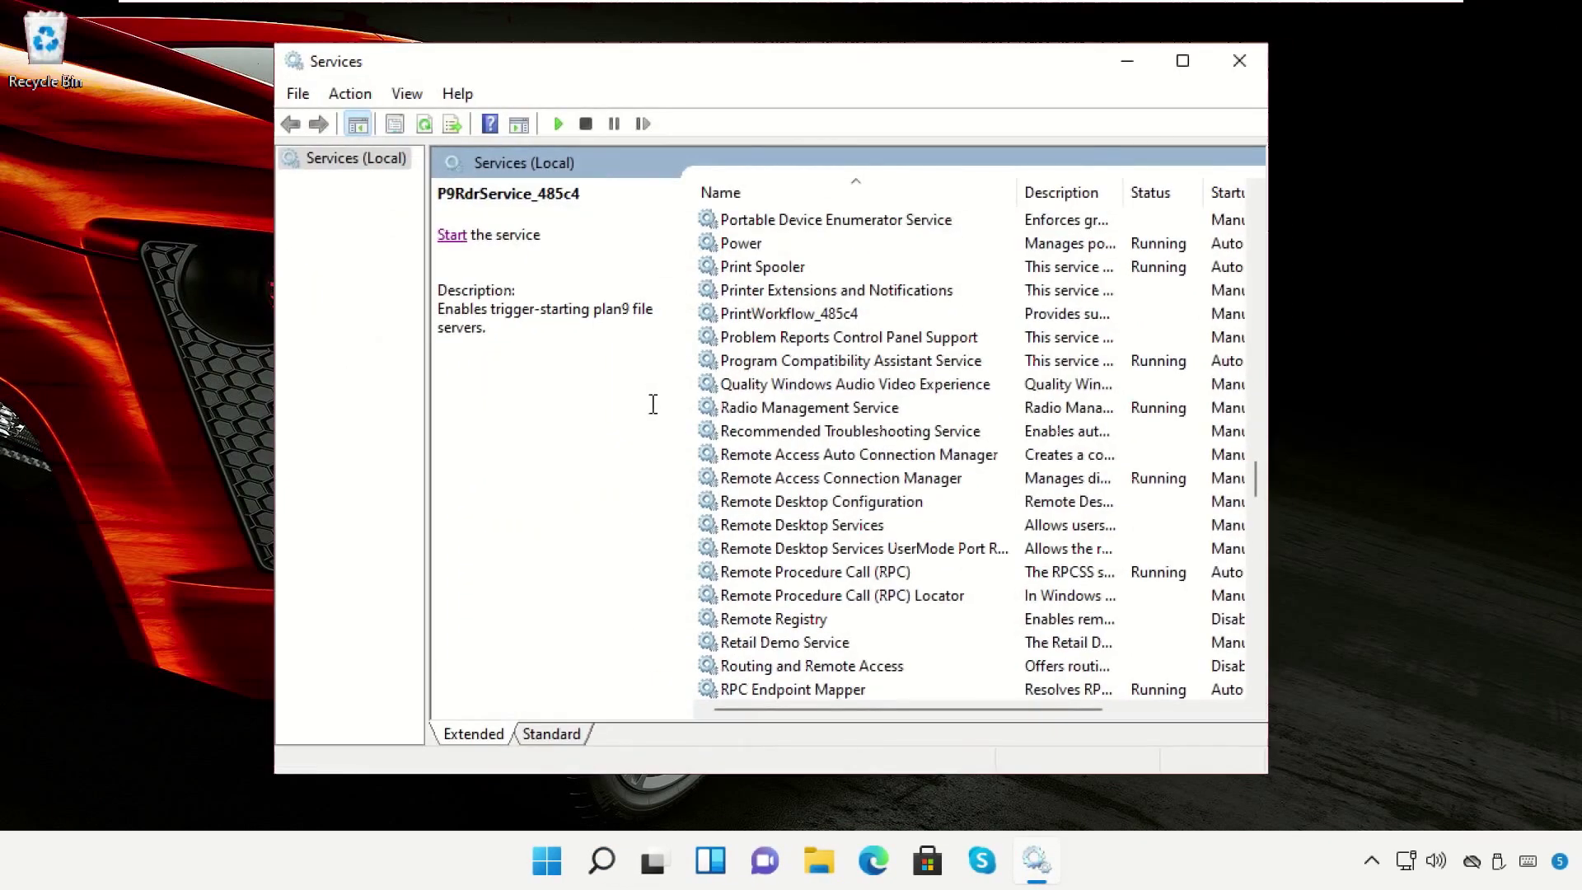
{"action": "scroll", "coordinate": [802, 413], "scroll_direction": "down", "scroll_amount": 7}
{"action": "scroll", "coordinate": [803, 414], "scroll_direction": "up", "scroll_amount": 11}
{"action": "scroll", "coordinate": [804, 415], "scroll_direction": "down", "scroll_amount": 7}
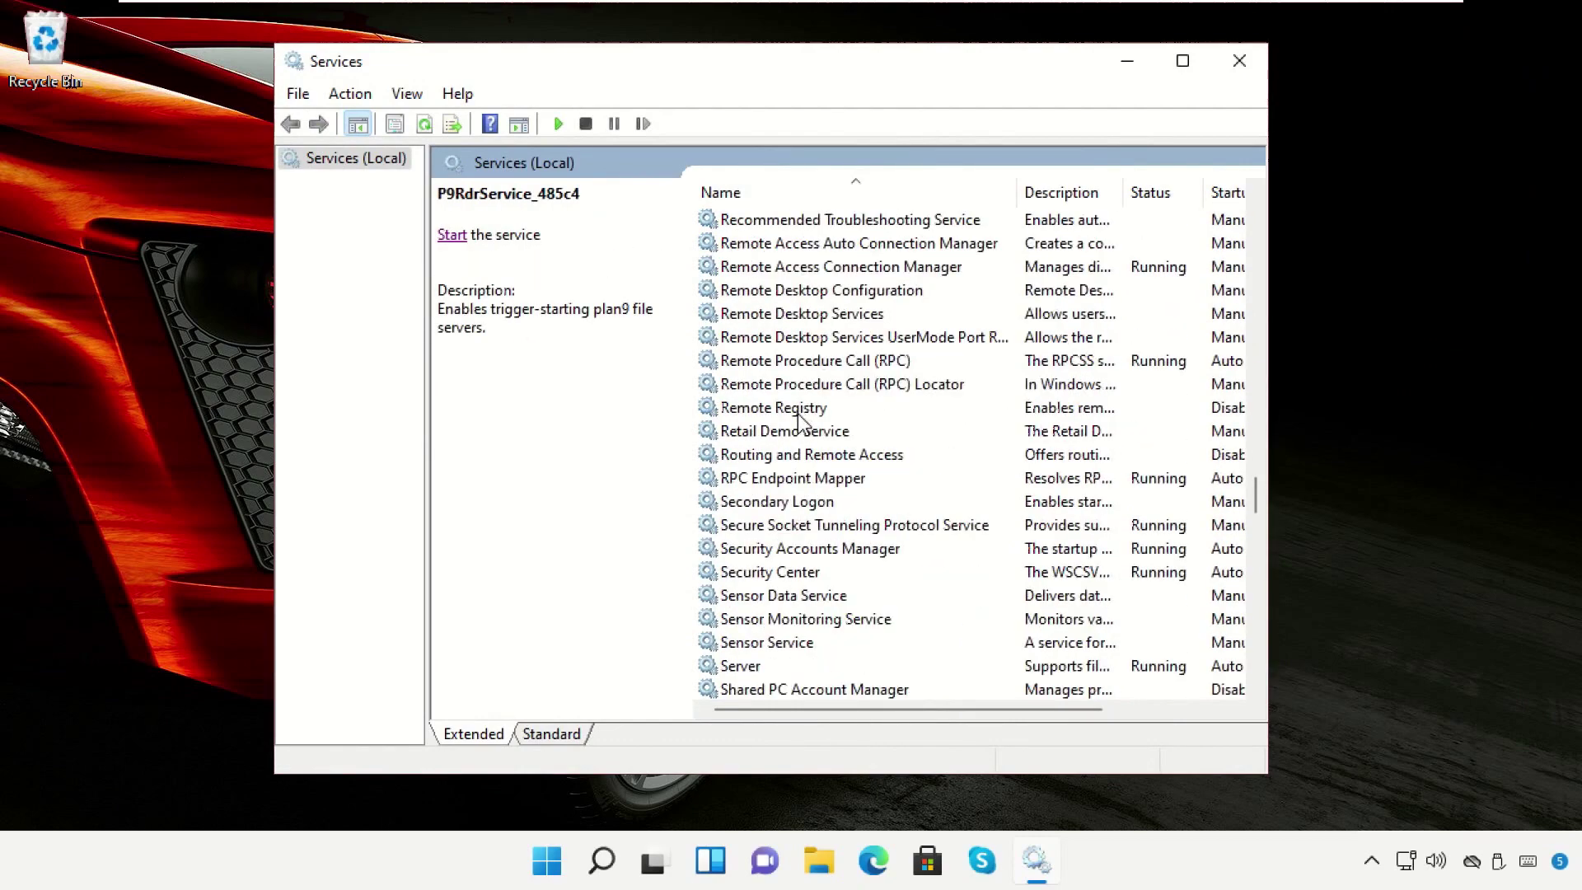
{"action": "scroll", "coordinate": [798, 417], "scroll_direction": "up", "scroll_amount": 6}
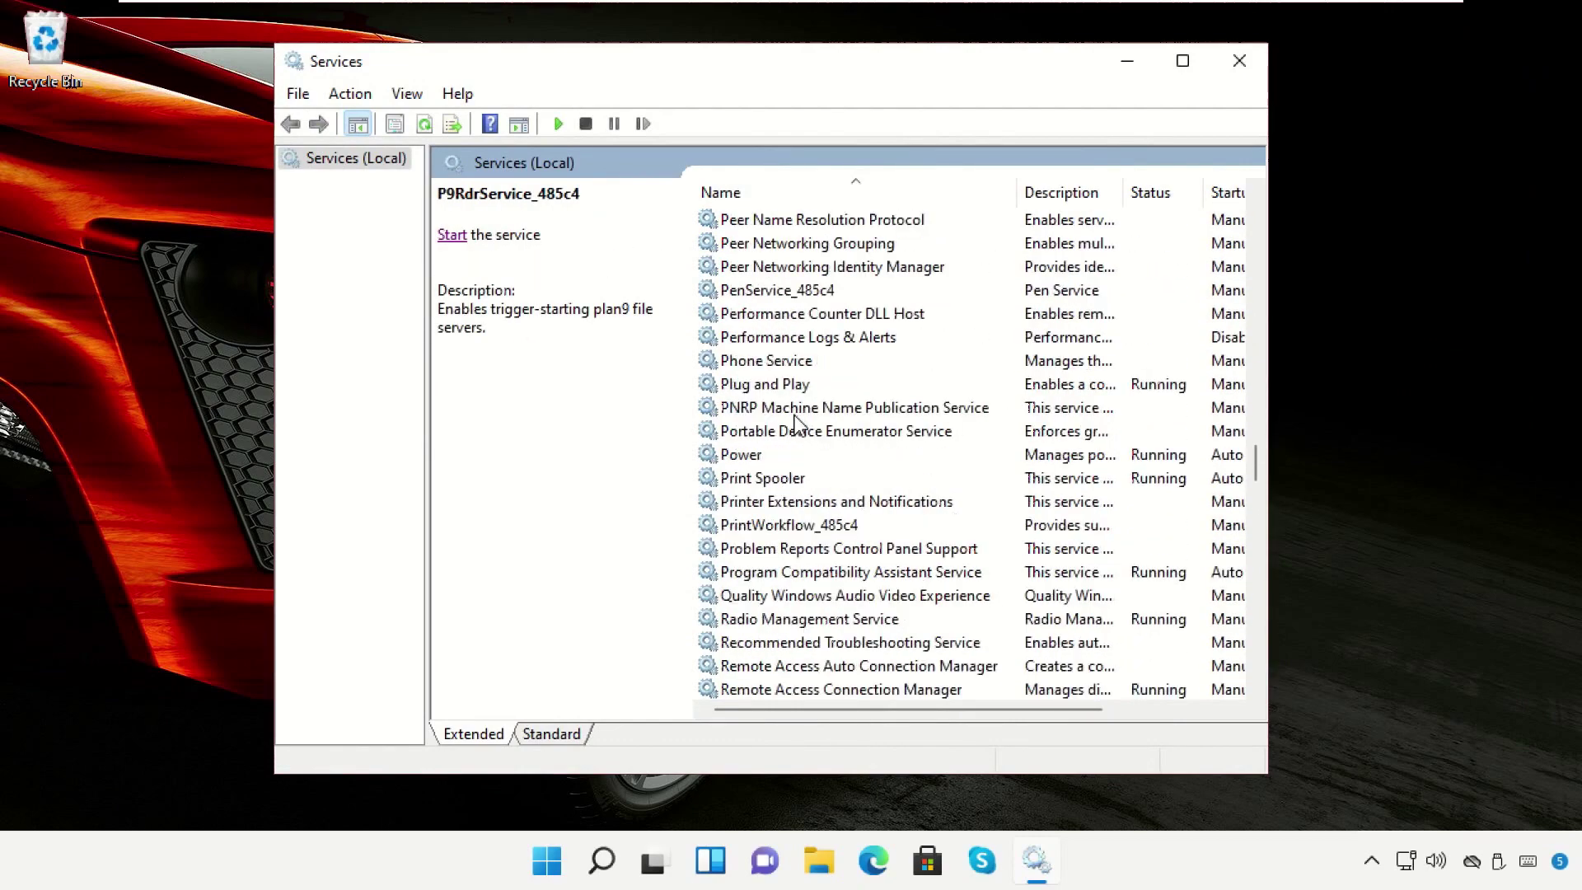
{"action": "scroll", "coordinate": [797, 422], "scroll_direction": "up", "scroll_amount": 2}
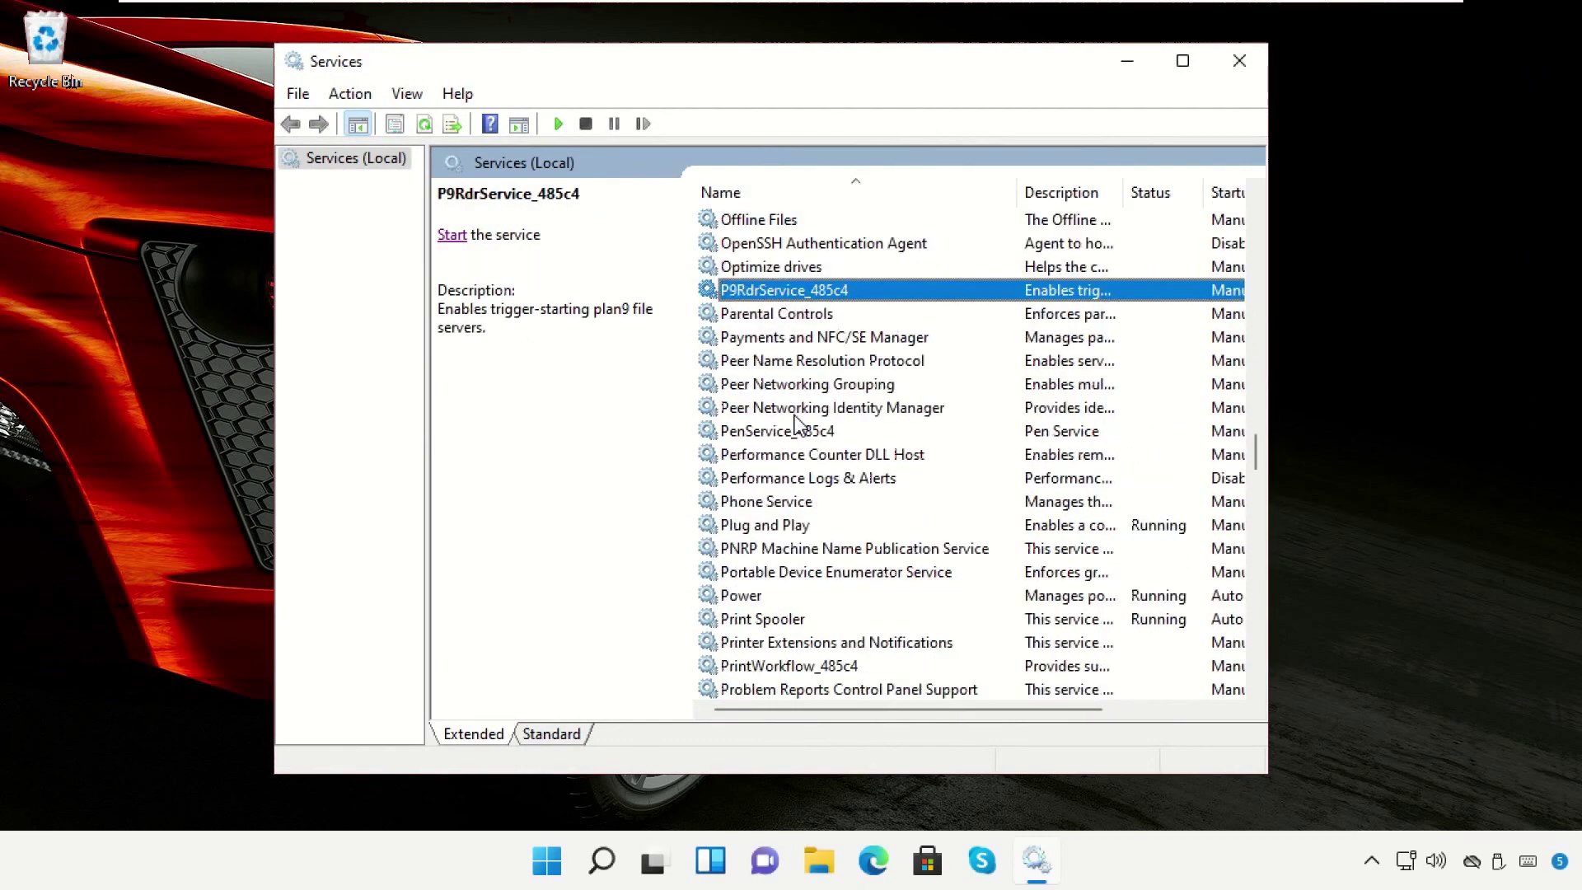
{"action": "left_click", "coordinate": [801, 479]}
{"action": "right_click", "coordinate": [835, 478]}
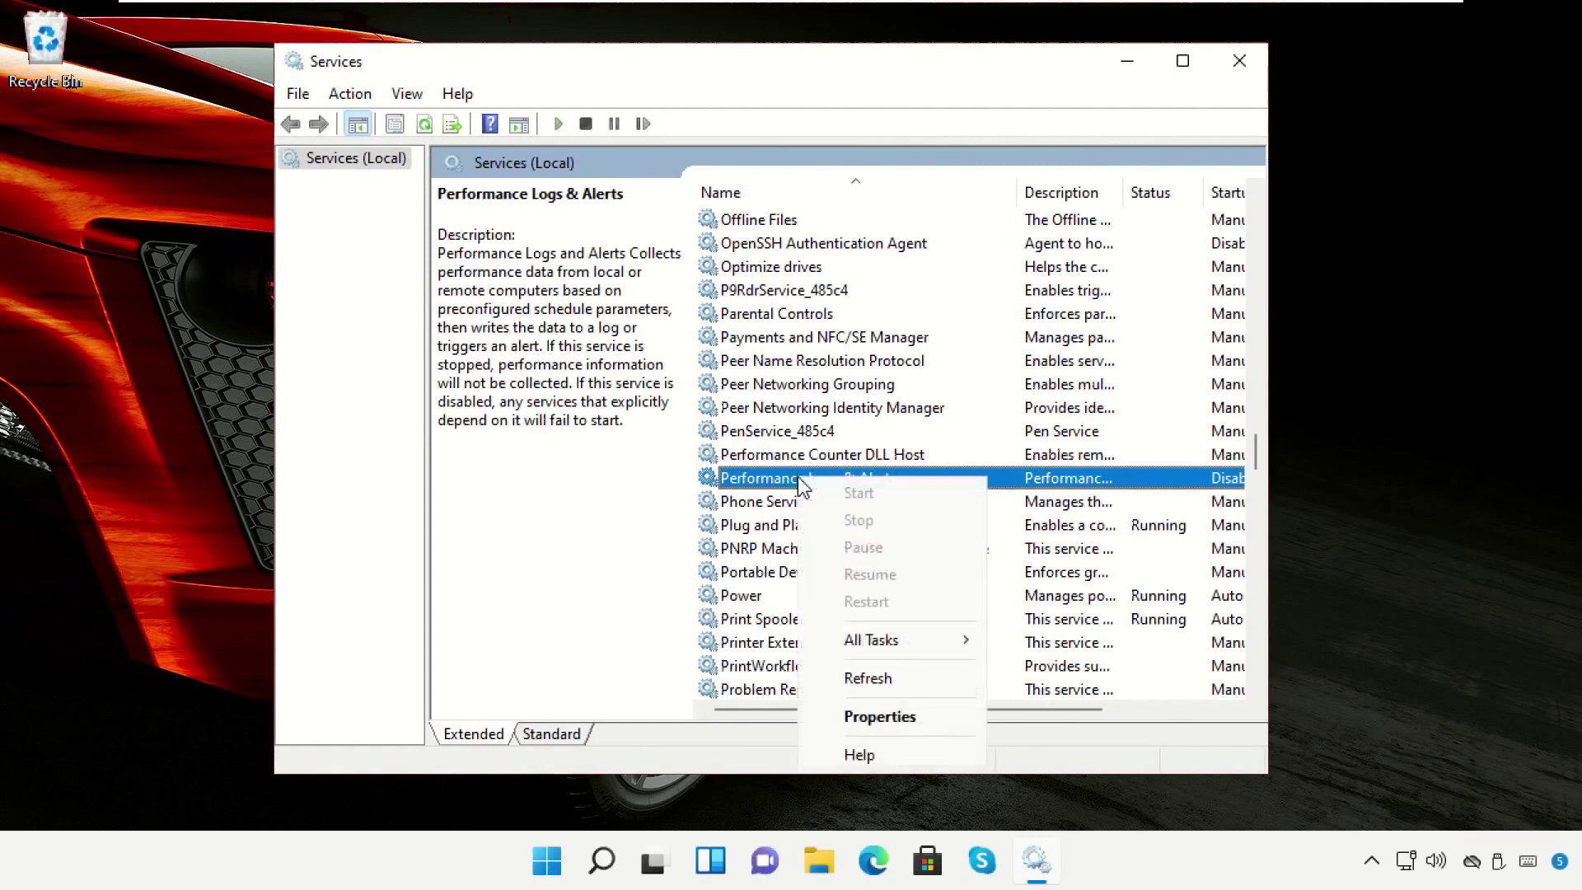
{"action": "left_click", "coordinate": [873, 719]}
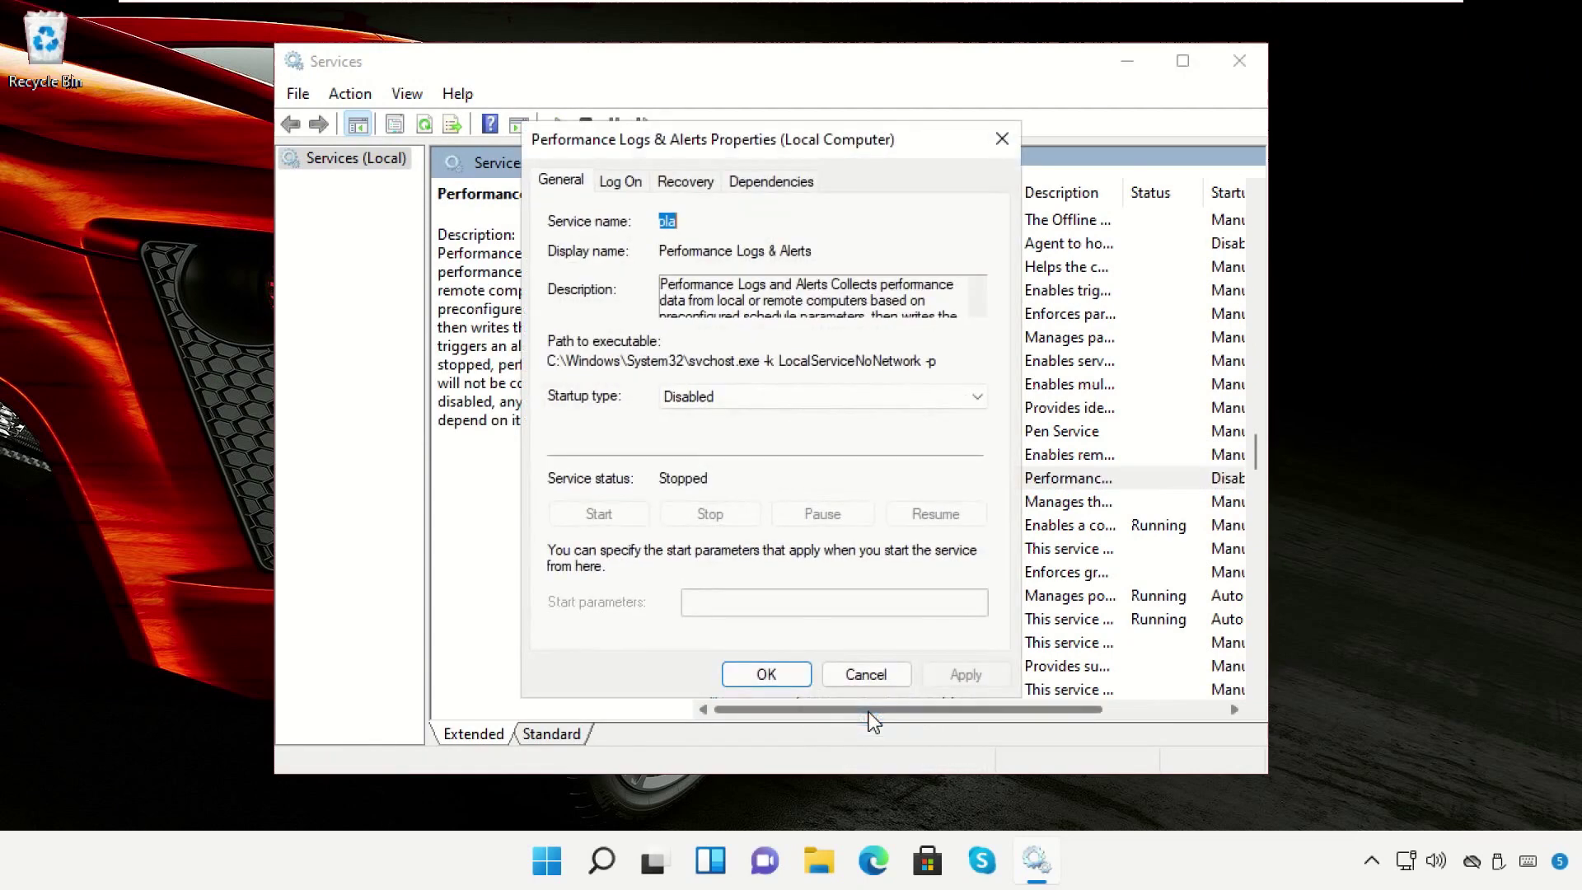
Set the Performance Logs & Alerts startup type to Automatic and start the service, closing the services window when done.
{"action": "left_click", "coordinate": [792, 402]}
{"action": "left_click", "coordinate": [789, 434]}
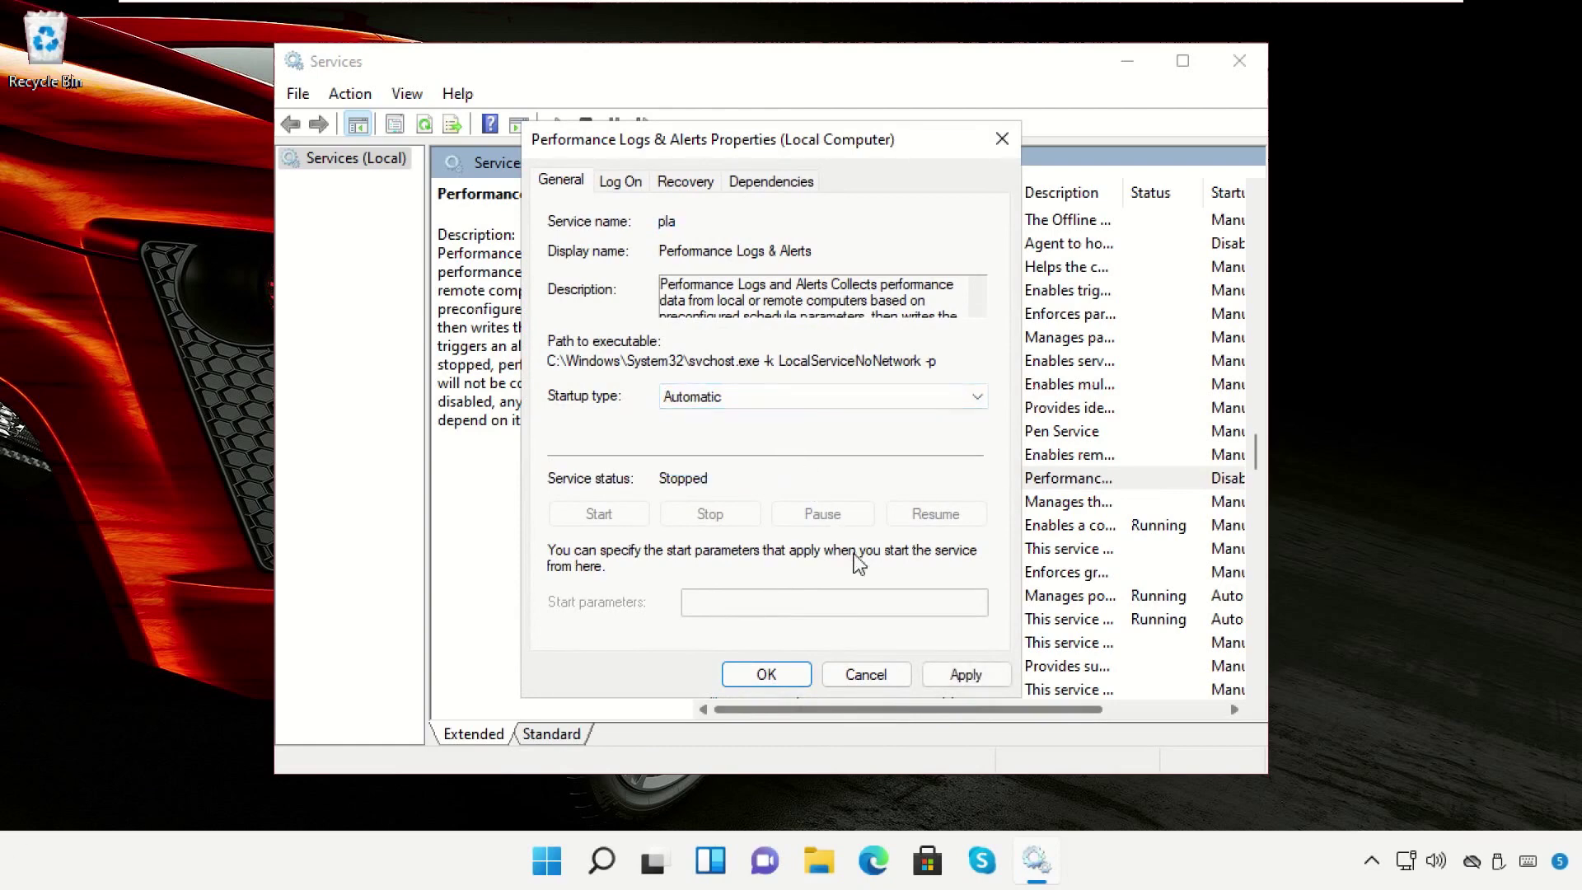
{"action": "left_click", "coordinate": [953, 671]}
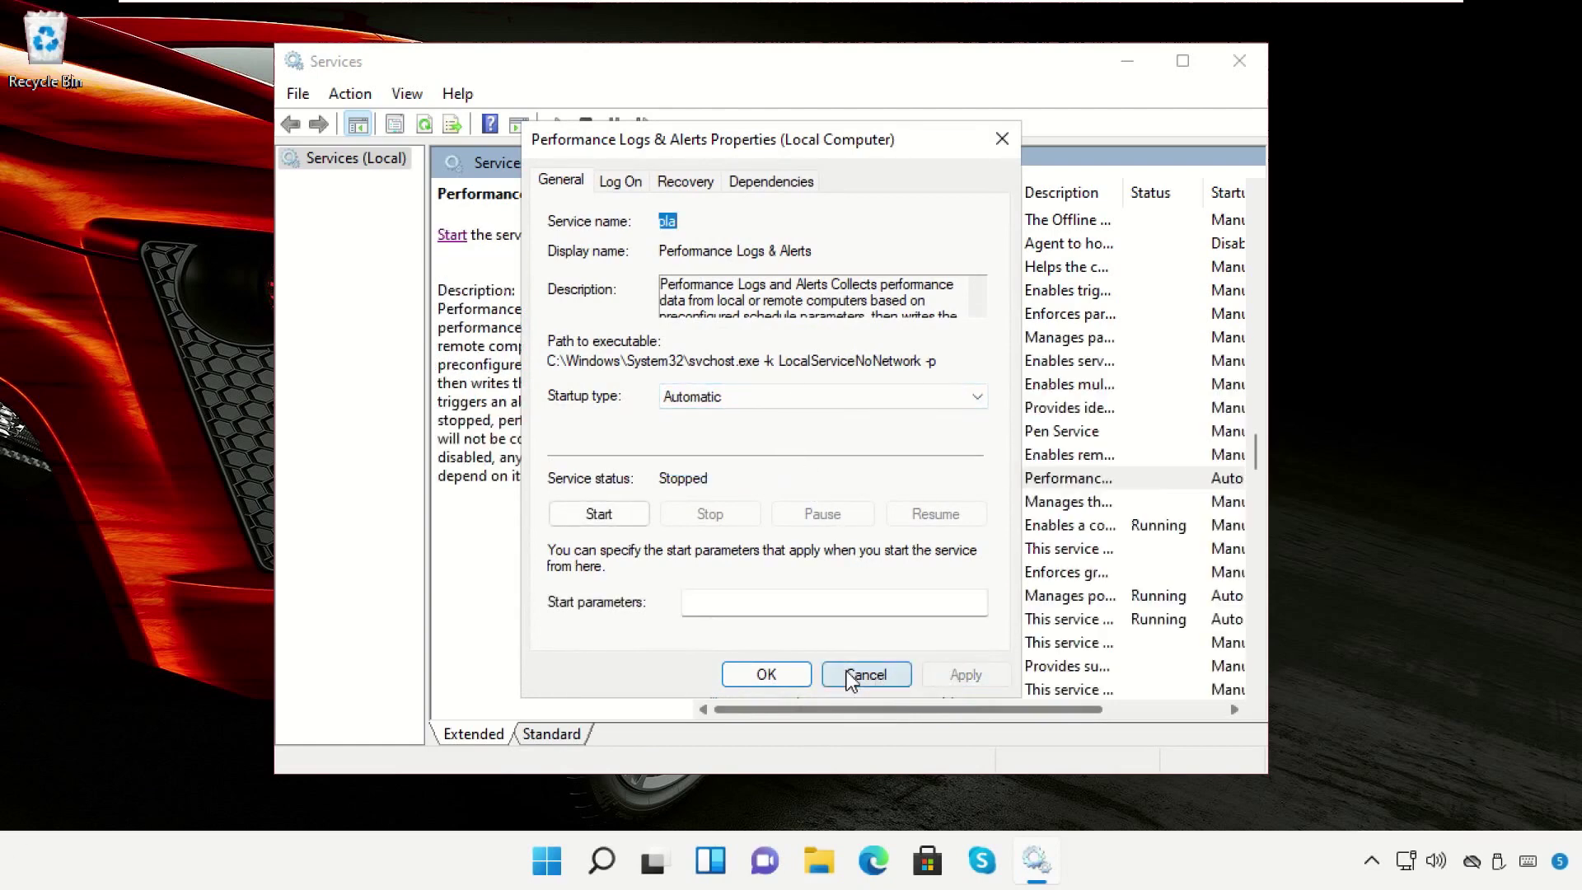
{"action": "left_click", "coordinate": [783, 674]}
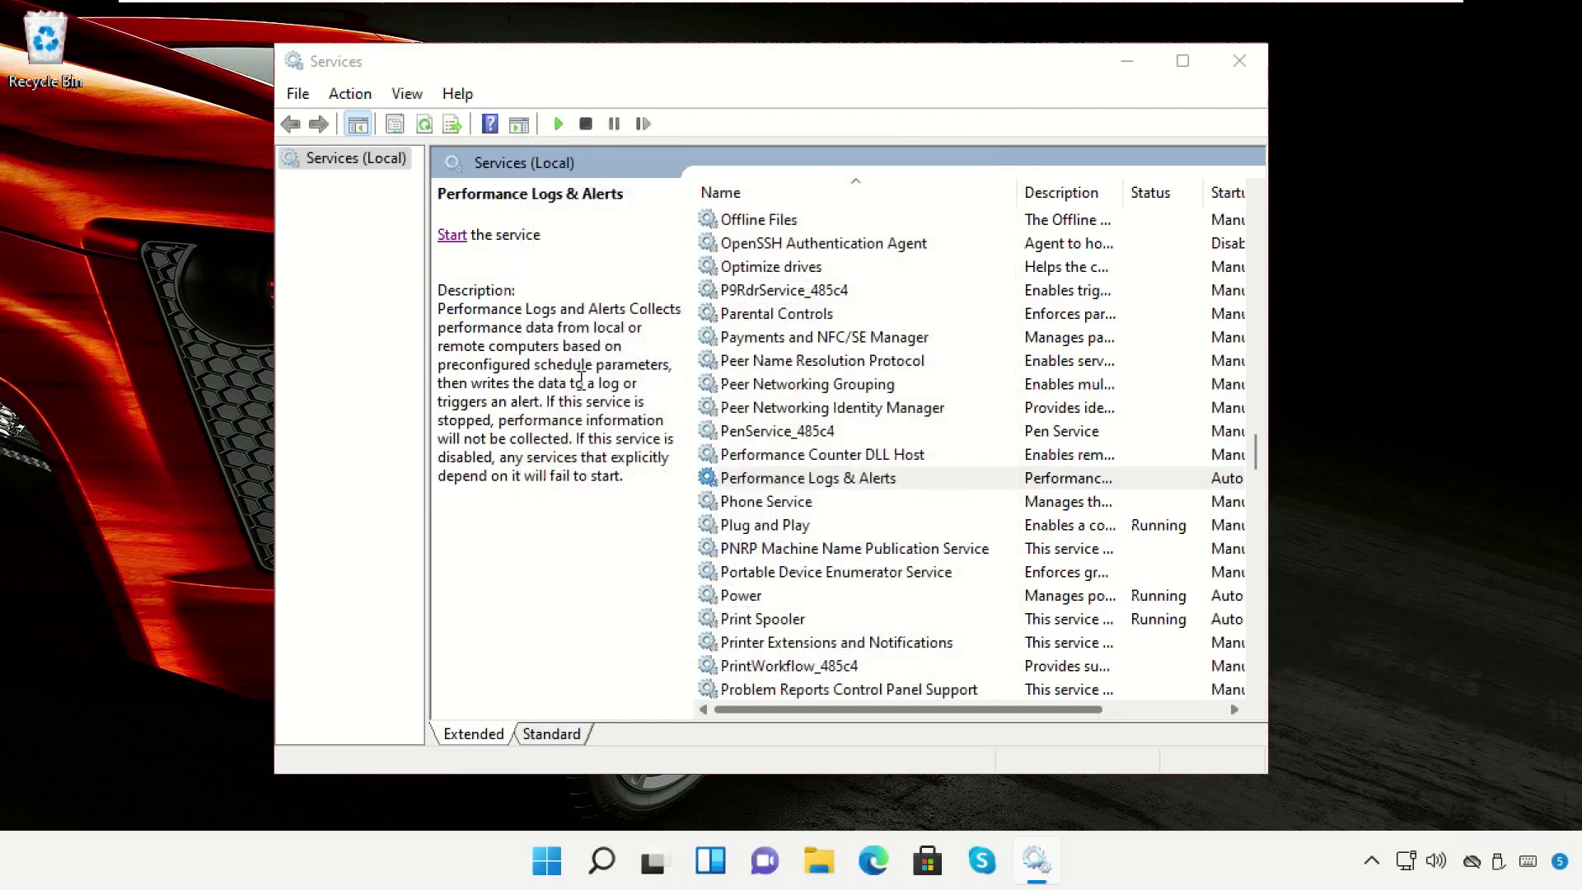
{"action": "left_click", "coordinate": [452, 236]}
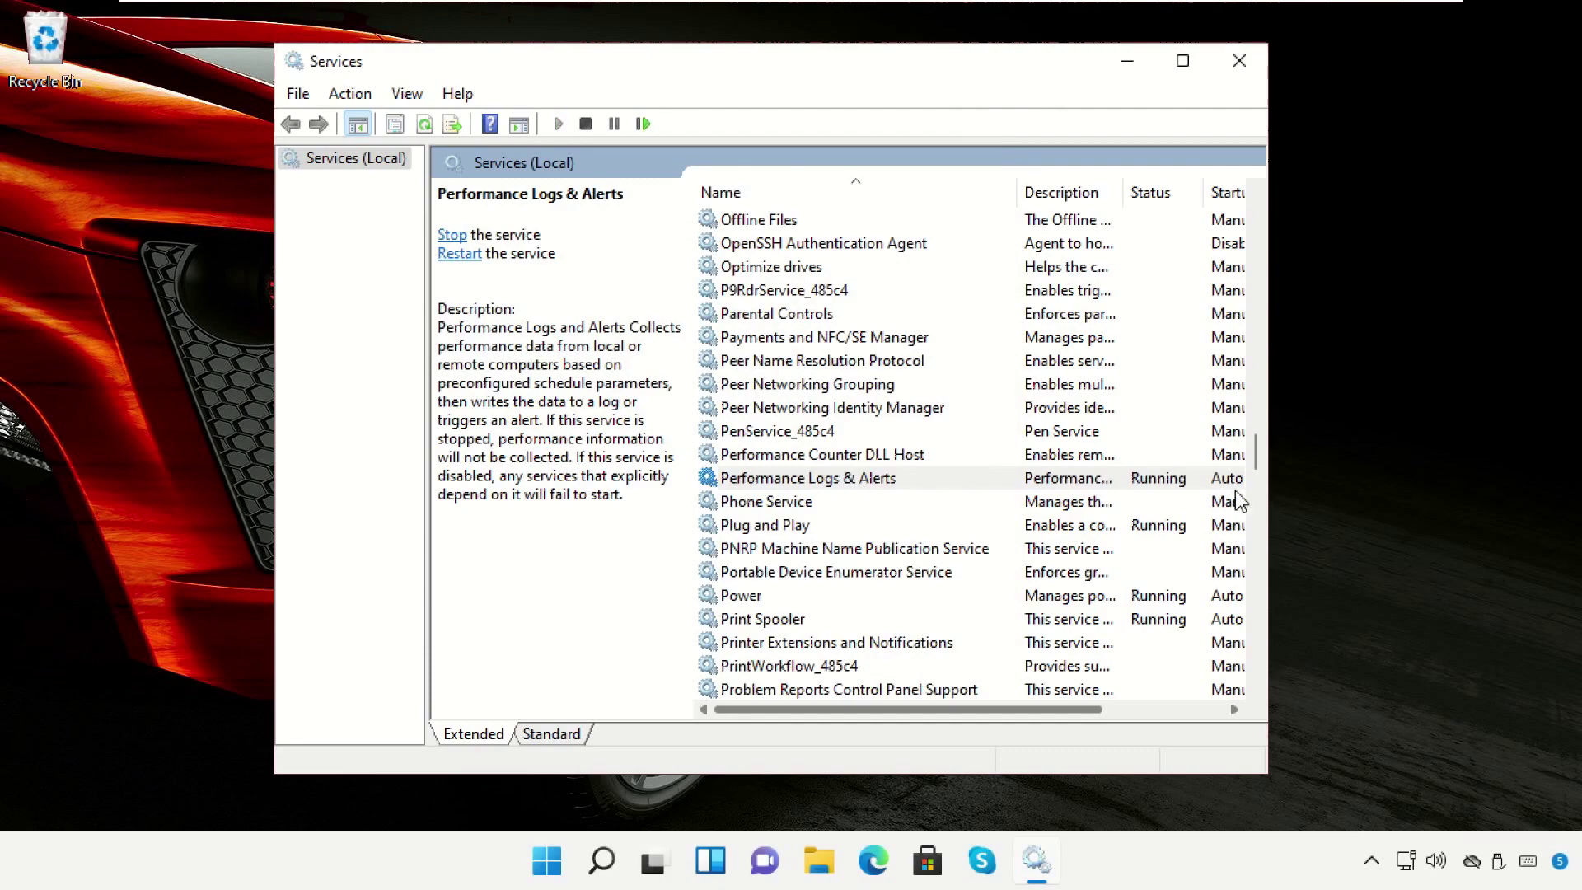
{"action": "left_click", "coordinate": [1240, 61]}
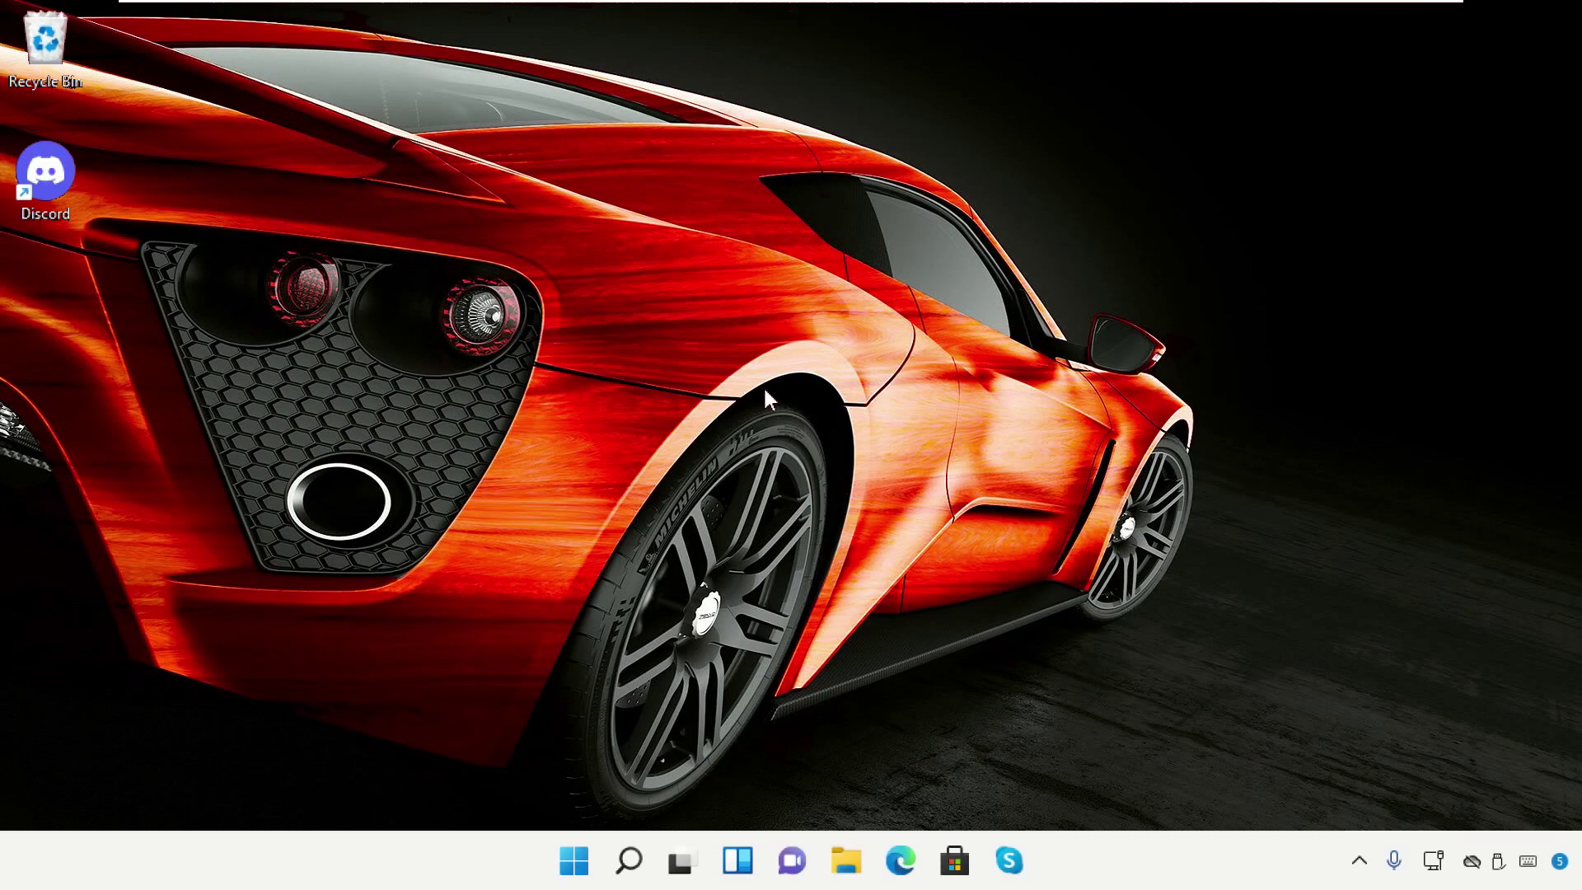
Switch to Discord and run a mic test from its Voice & Video settings.
{"action": "double_click", "coordinate": [61, 194]}
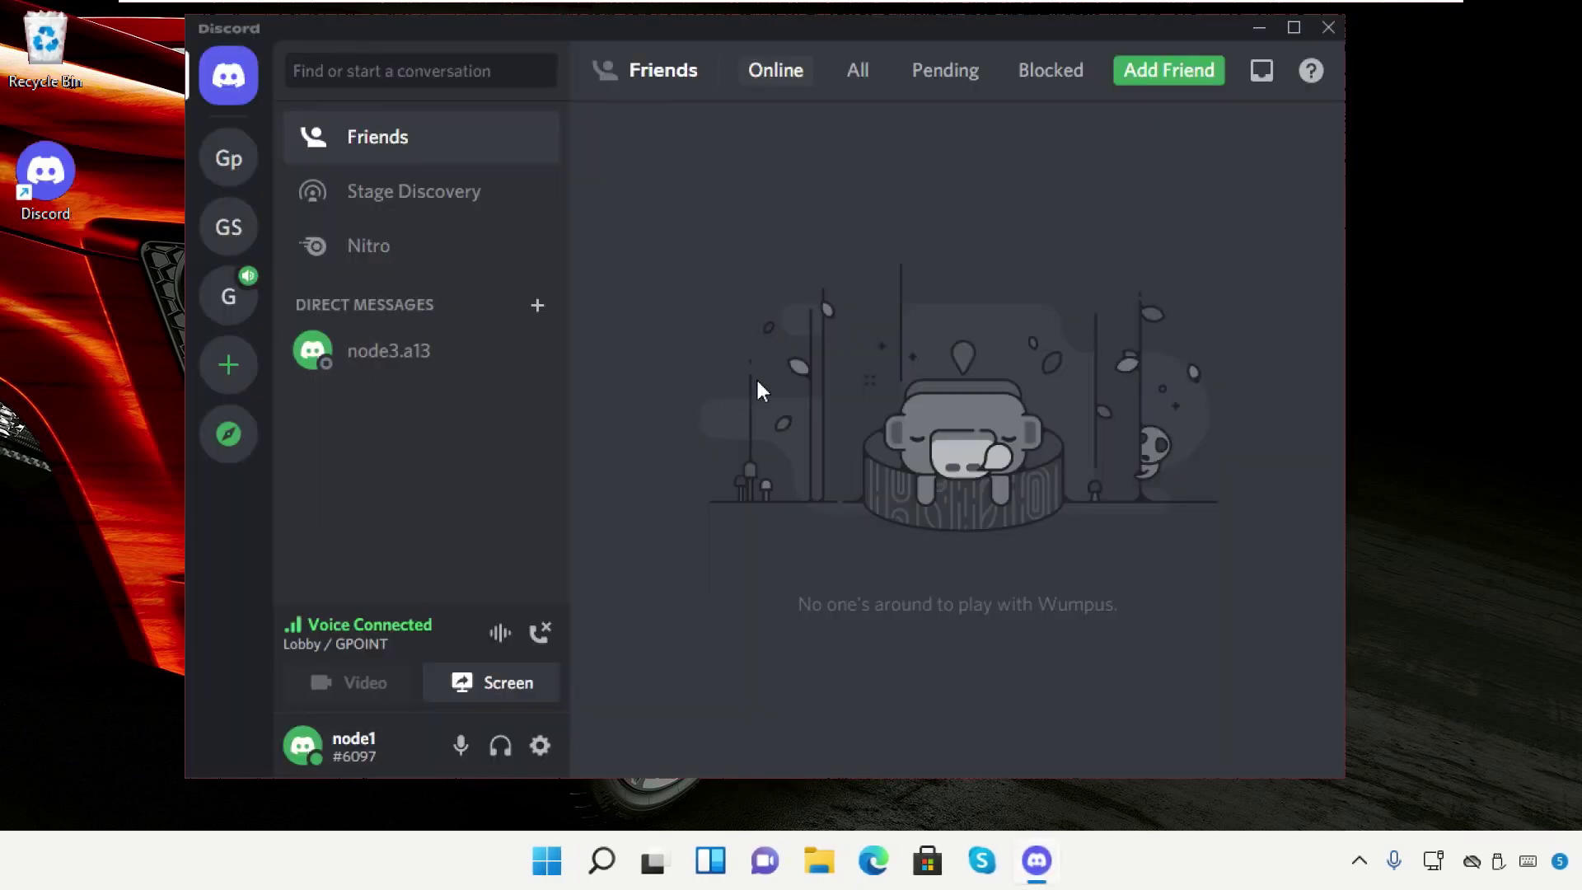
{"action": "left_click", "coordinate": [540, 746]}
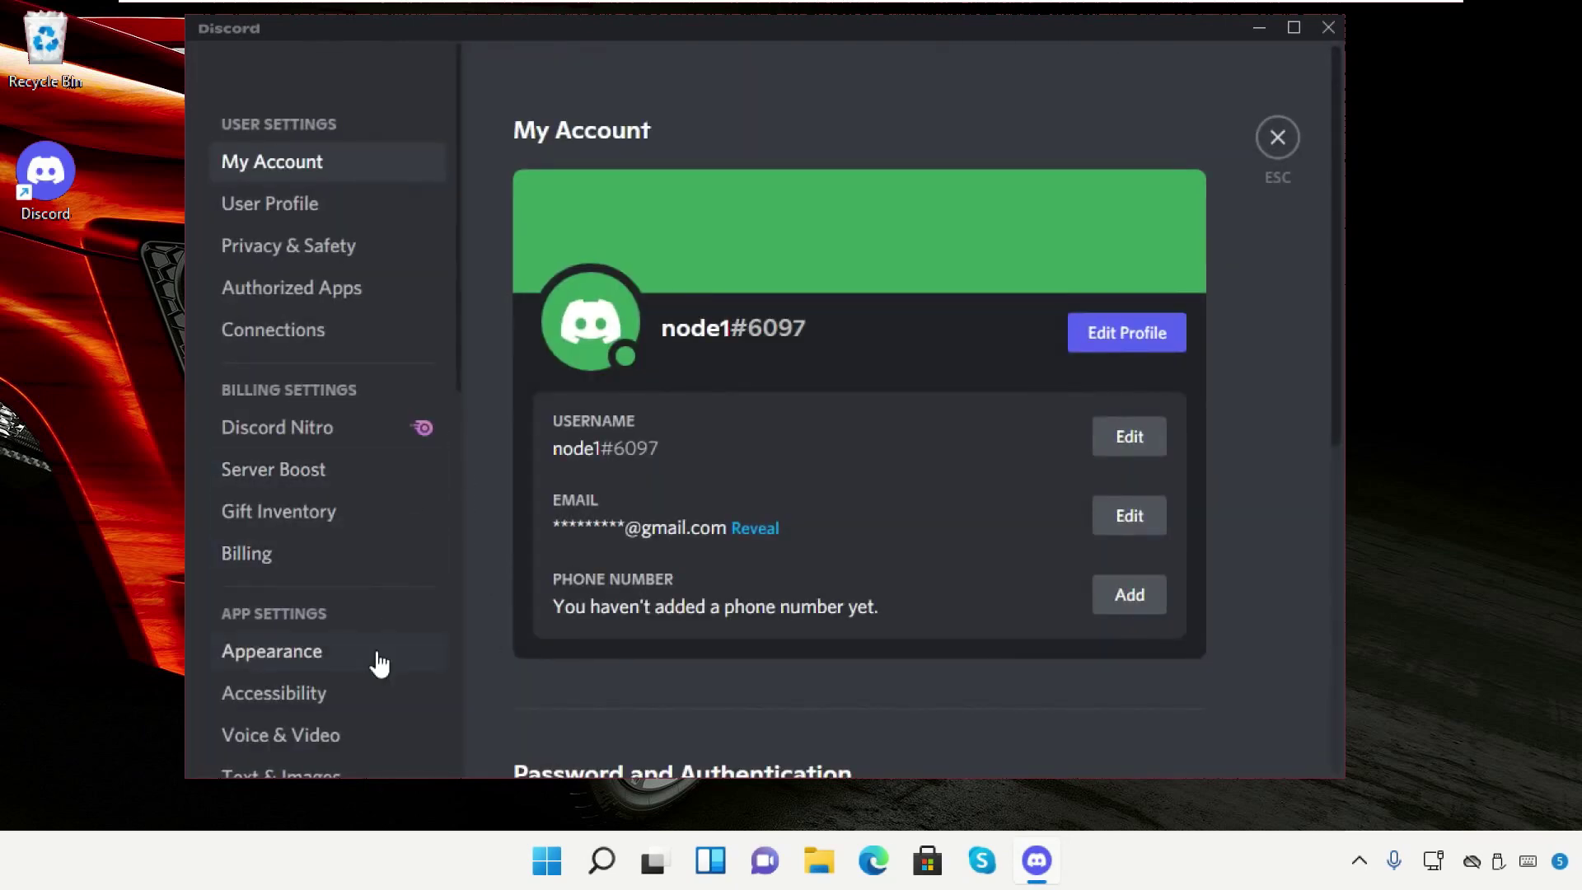
{"action": "left_click", "coordinate": [360, 731]}
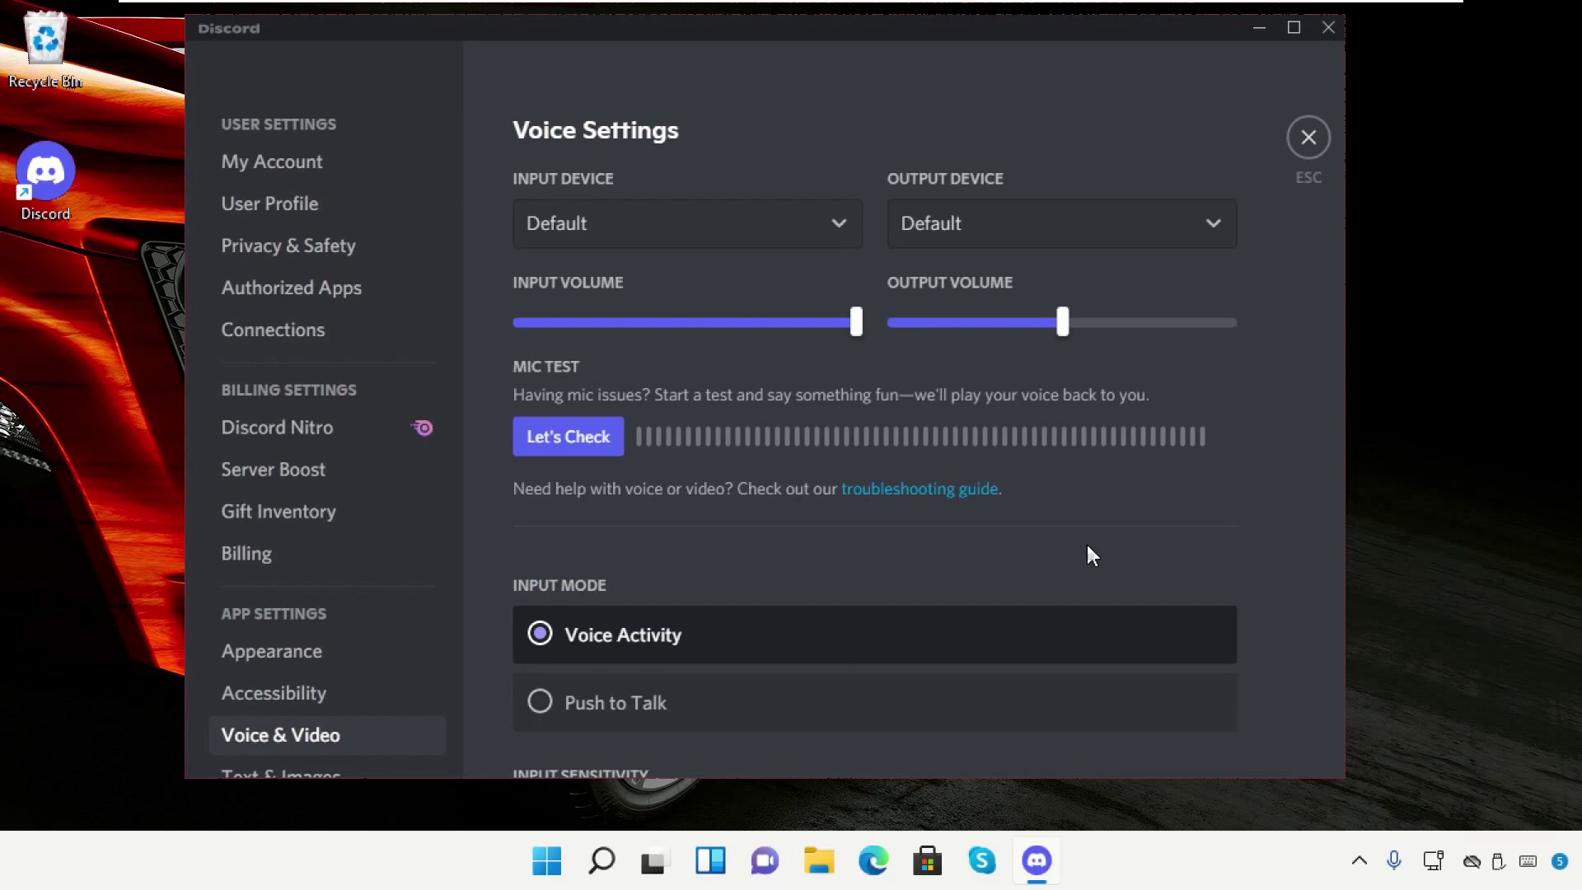
{"action": "left_click", "coordinate": [592, 450]}
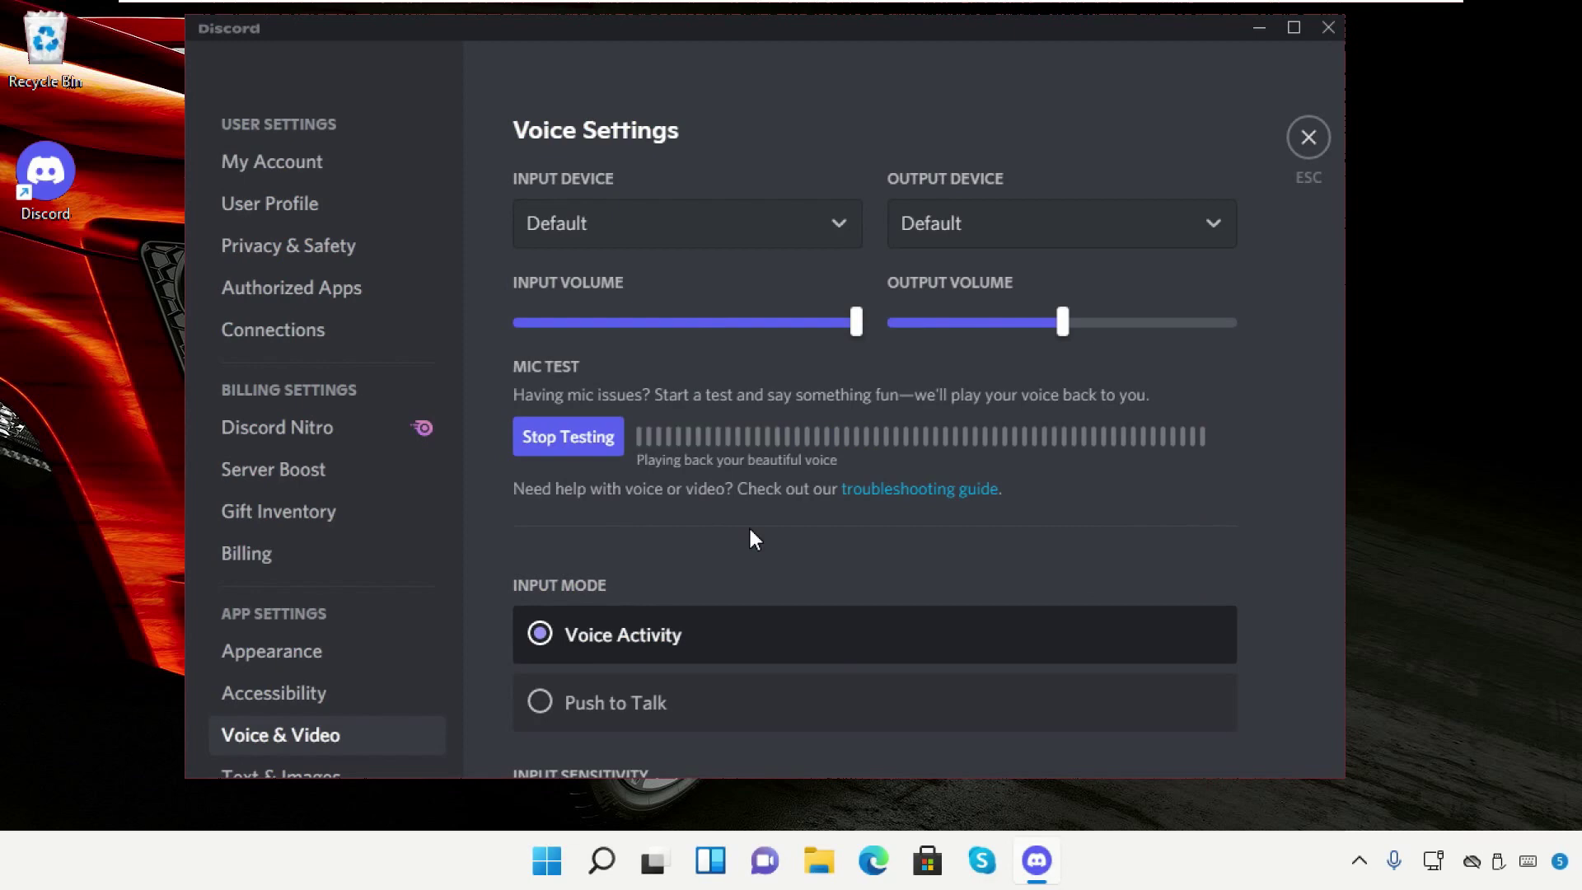
{"action": "left_click", "coordinate": [608, 453]}
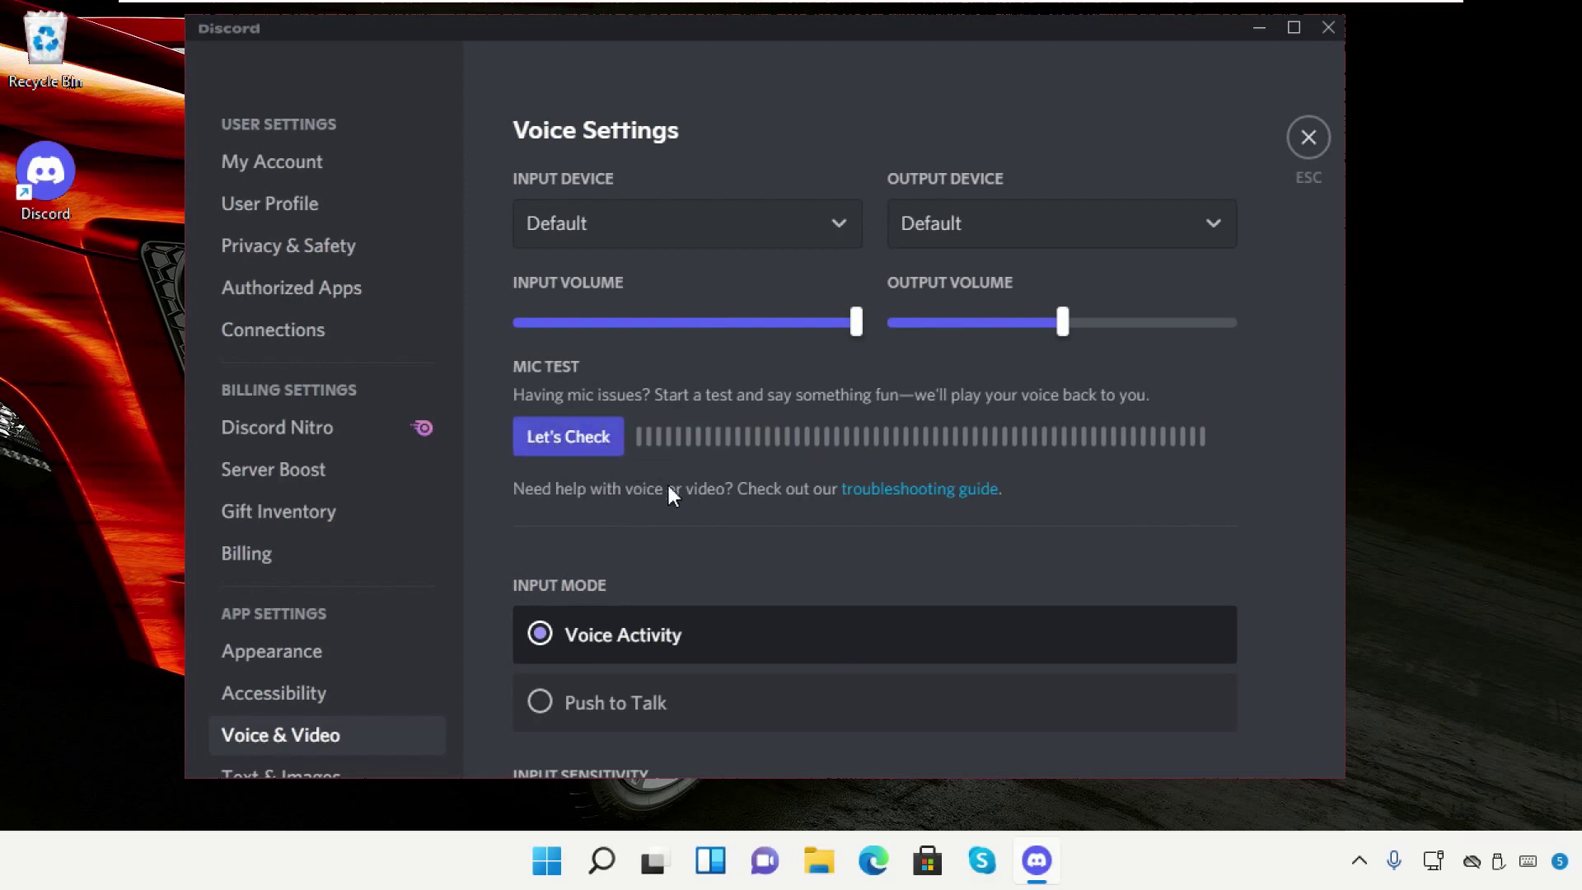
Set the voice input device to Microphone (High Definition Audio Device) and run the mic test again.
{"action": "left_click", "coordinate": [798, 222]}
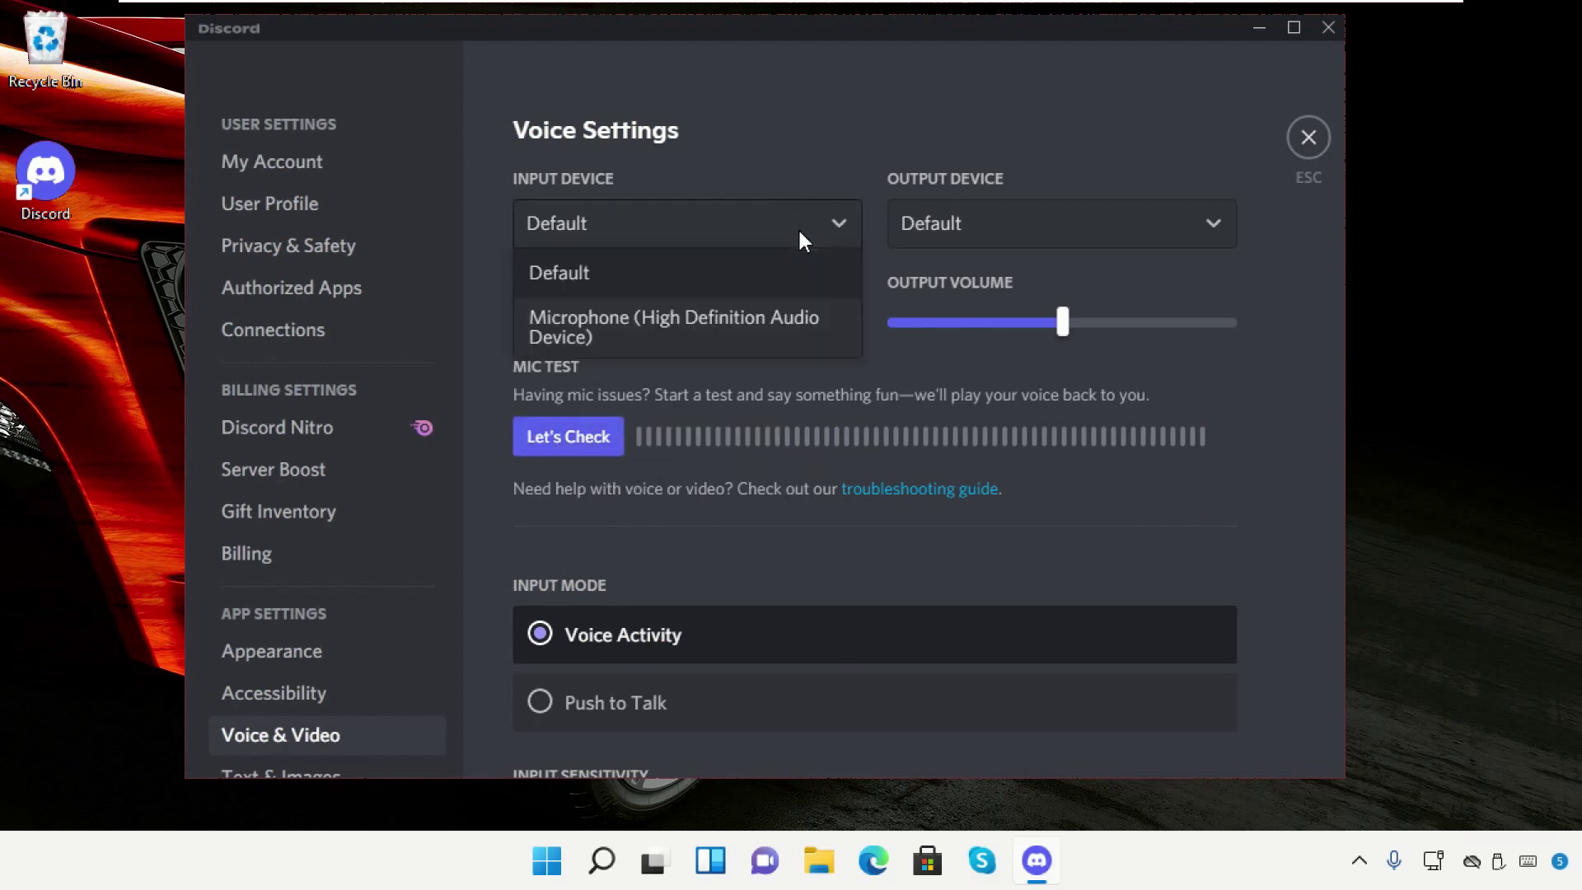
{"action": "left_click", "coordinate": [745, 323]}
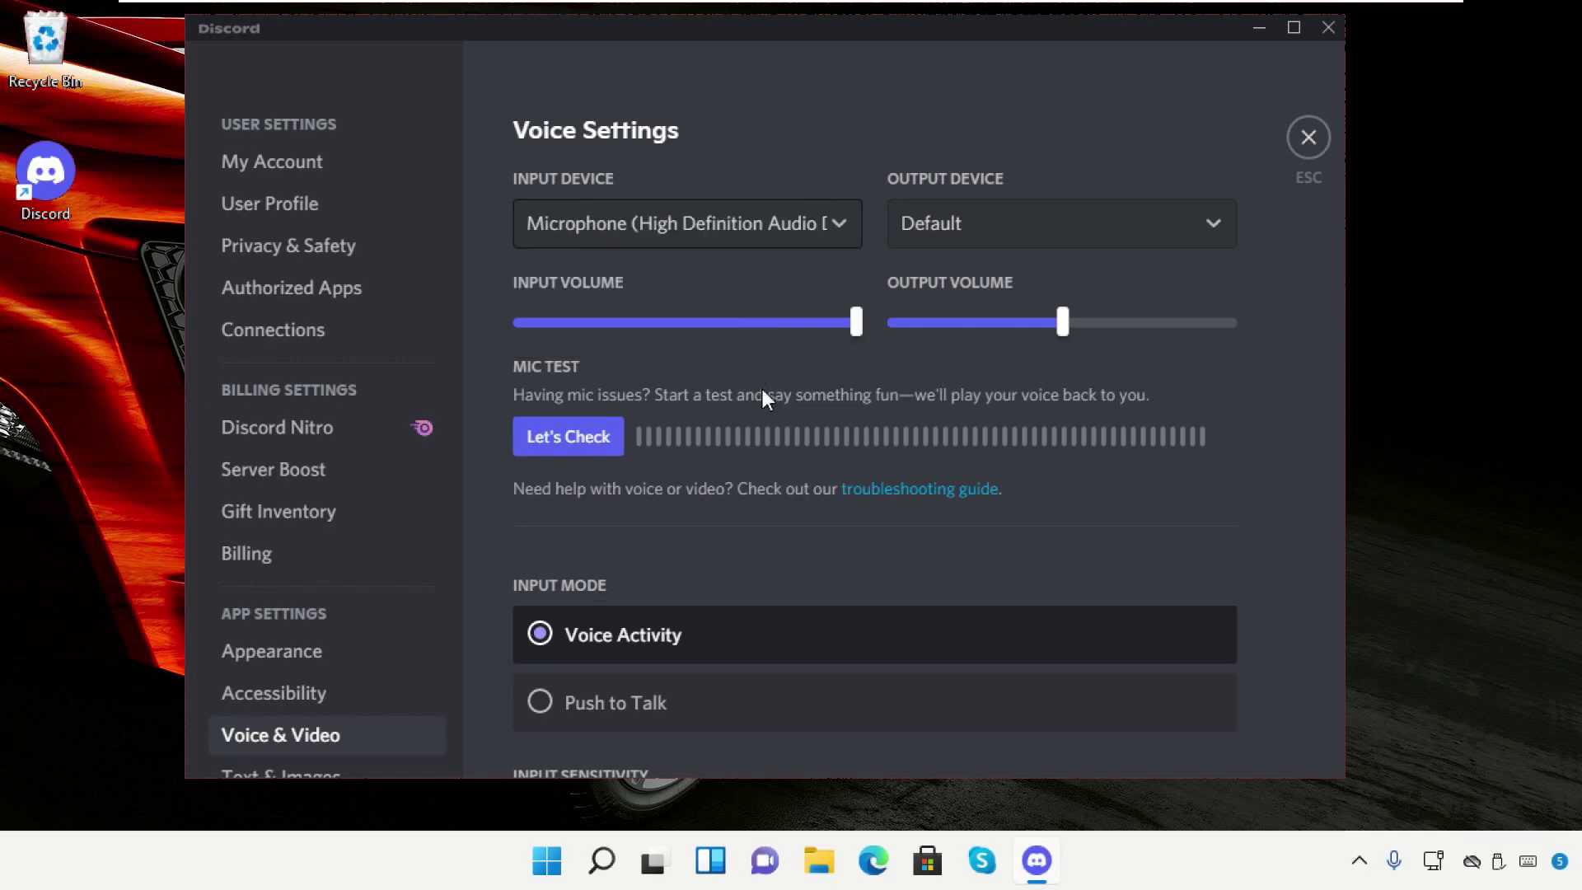
{"action": "left_click", "coordinate": [594, 455]}
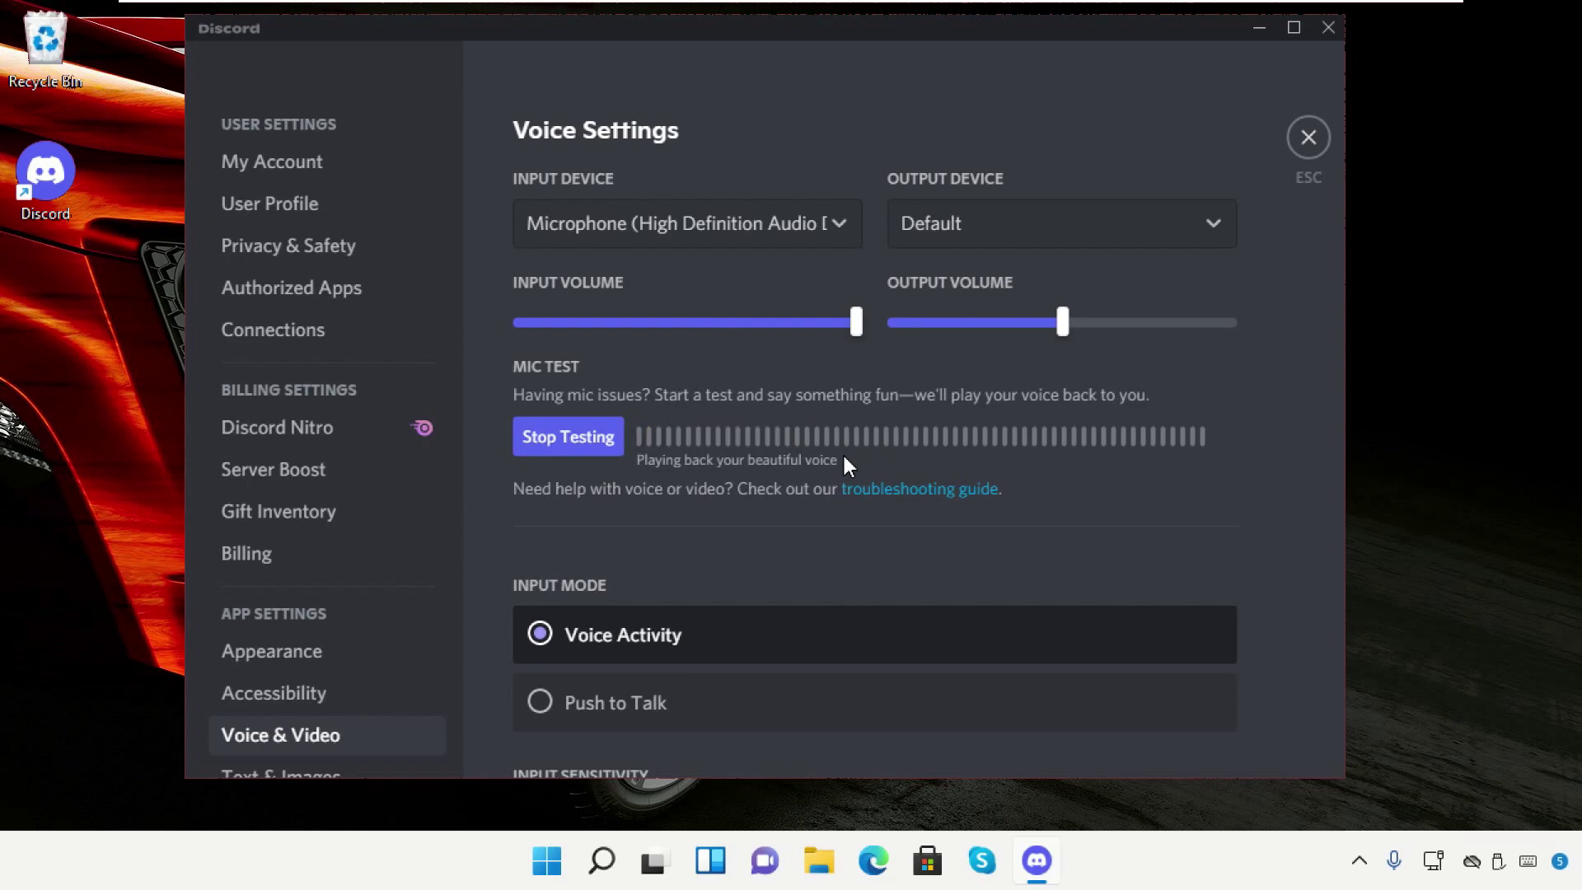
{"action": "left_click", "coordinate": [607, 438]}
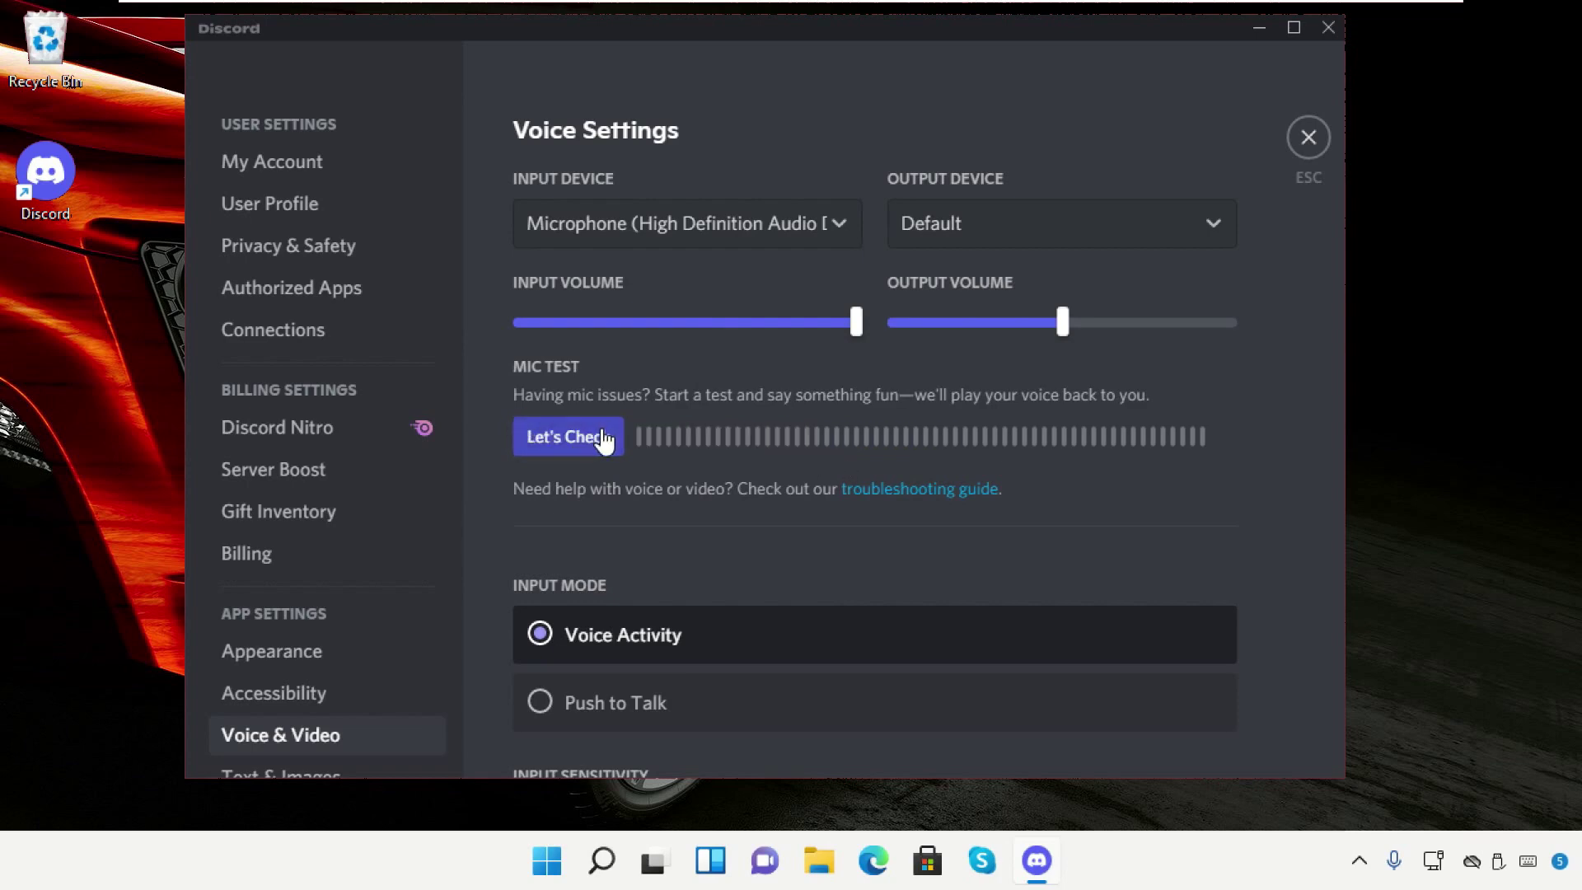
Turn off automatic input sensitivity and set the sensitivity threshold to about -74 dB, closing Discord when done.
{"action": "scroll", "coordinate": [710, 558], "scroll_direction": "down", "scroll_amount": 2}
{"action": "scroll", "coordinate": [712, 554], "scroll_direction": "down", "scroll_amount": 2}
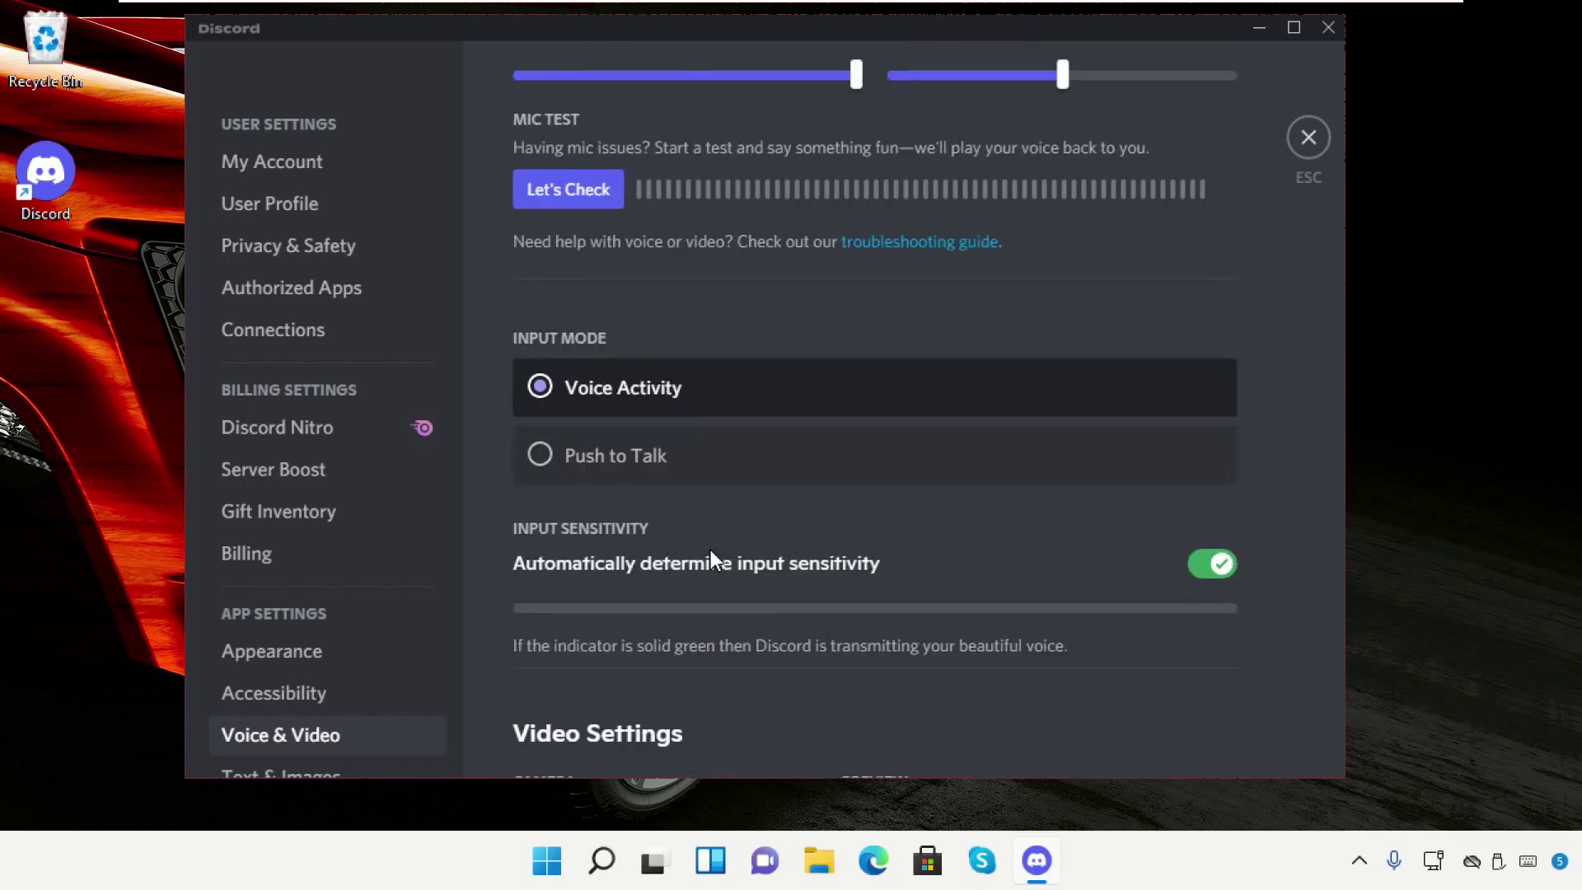
{"action": "scroll", "coordinate": [712, 554], "scroll_direction": "down", "scroll_amount": 2}
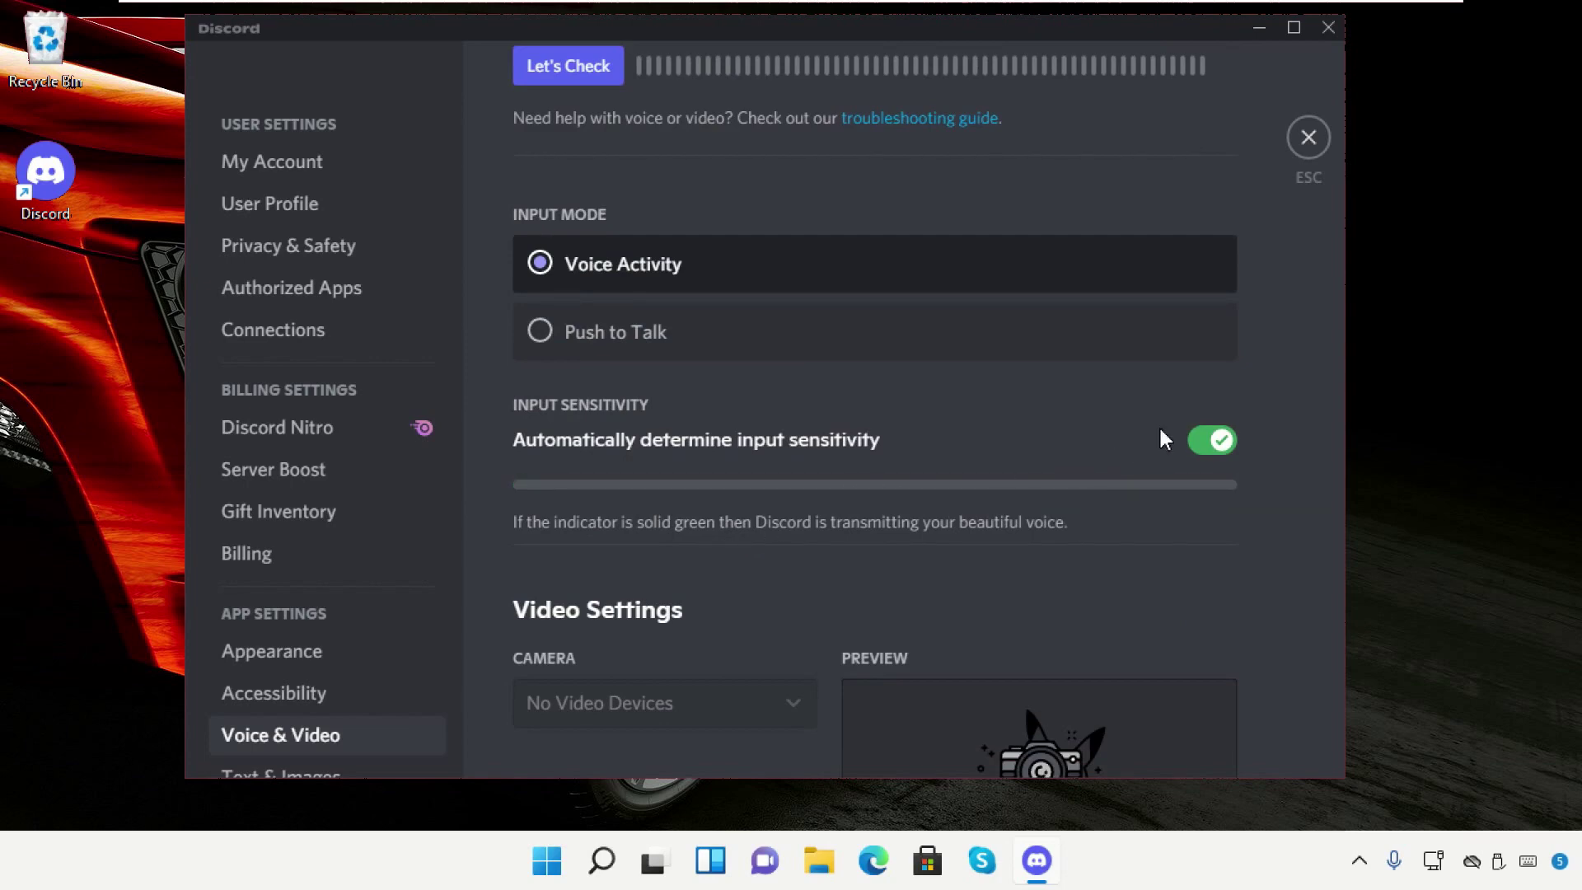
{"action": "left_click", "coordinate": [1225, 452]}
{"action": "left_click_drag", "start_coordinate": [803, 488], "coordinate": [703, 493]}
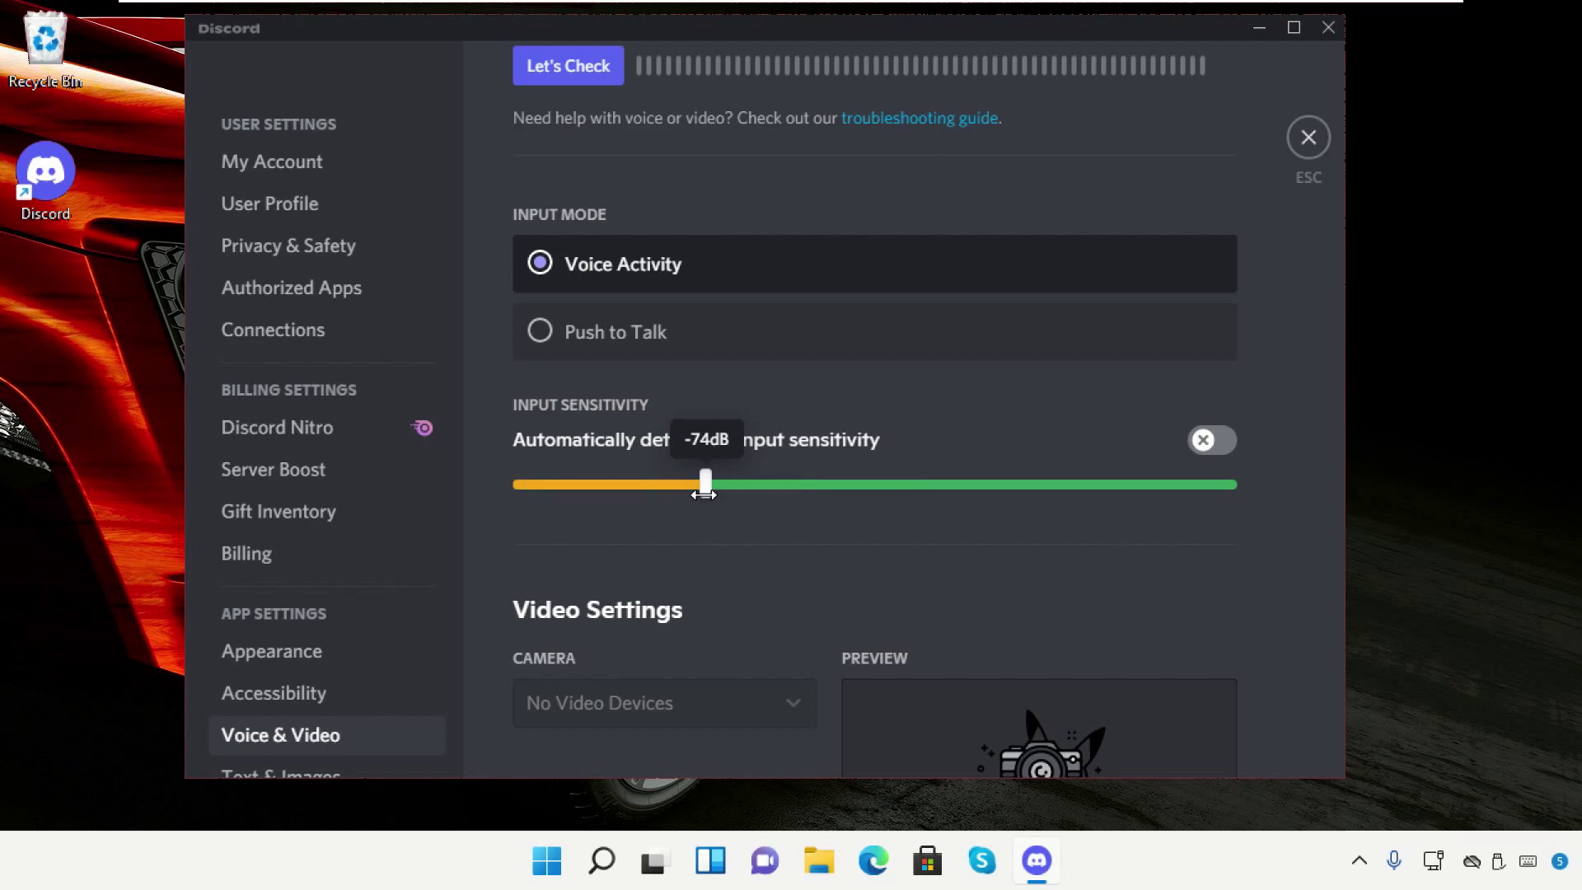
{"action": "scroll", "coordinate": [827, 575], "scroll_direction": "down", "scroll_amount": 1}
{"action": "scroll", "coordinate": [828, 575], "scroll_direction": "up", "scroll_amount": 3}
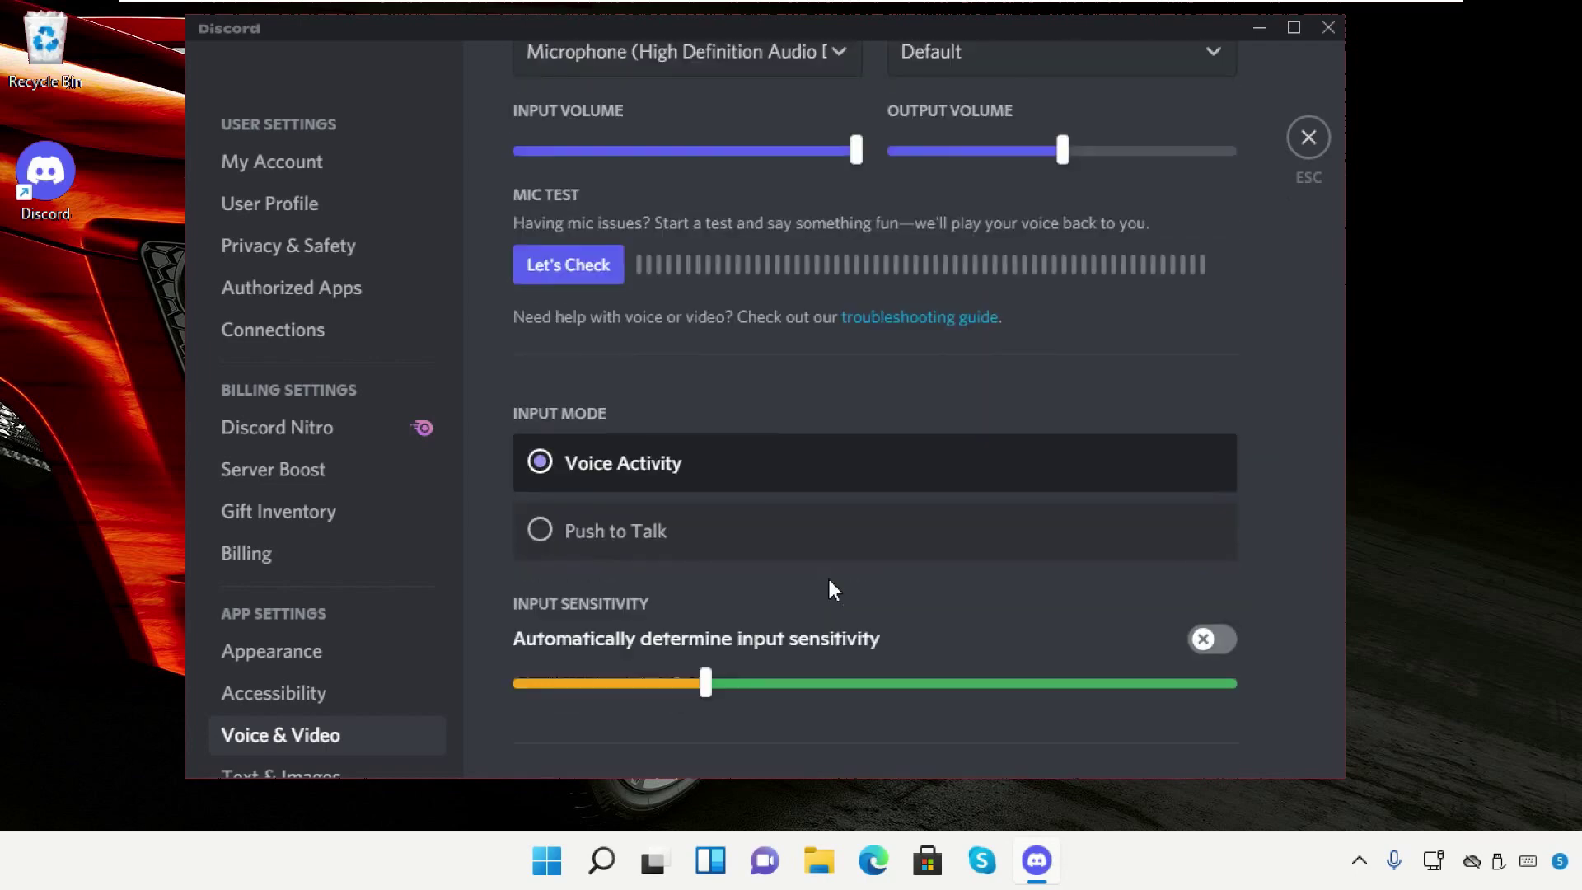
{"action": "scroll", "coordinate": [829, 581], "scroll_direction": "up", "scroll_amount": 2}
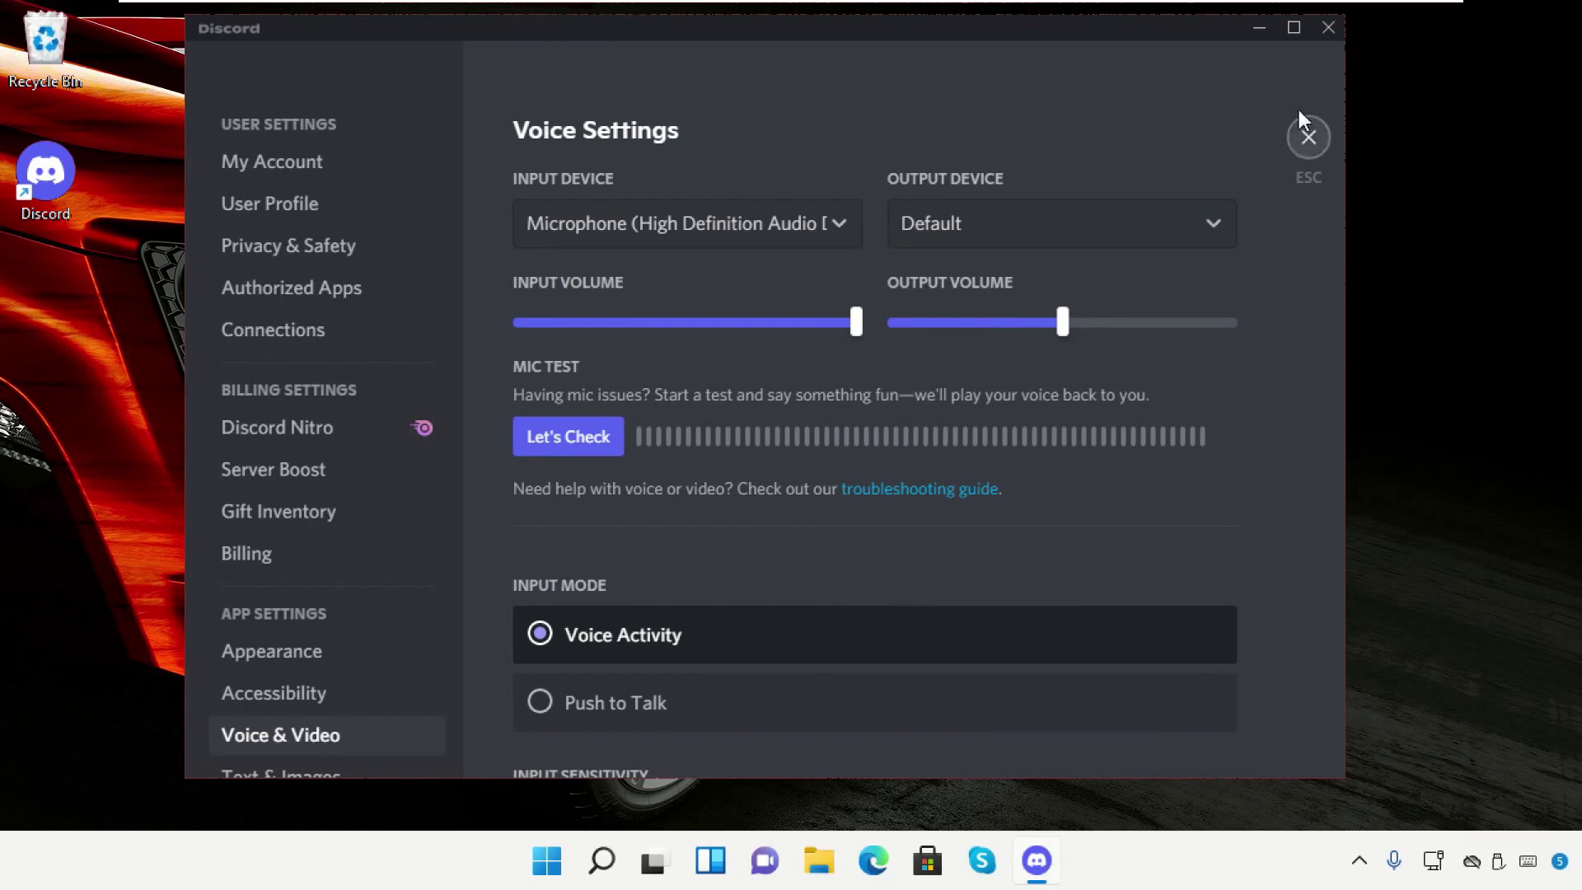
{"action": "left_click", "coordinate": [1328, 27]}
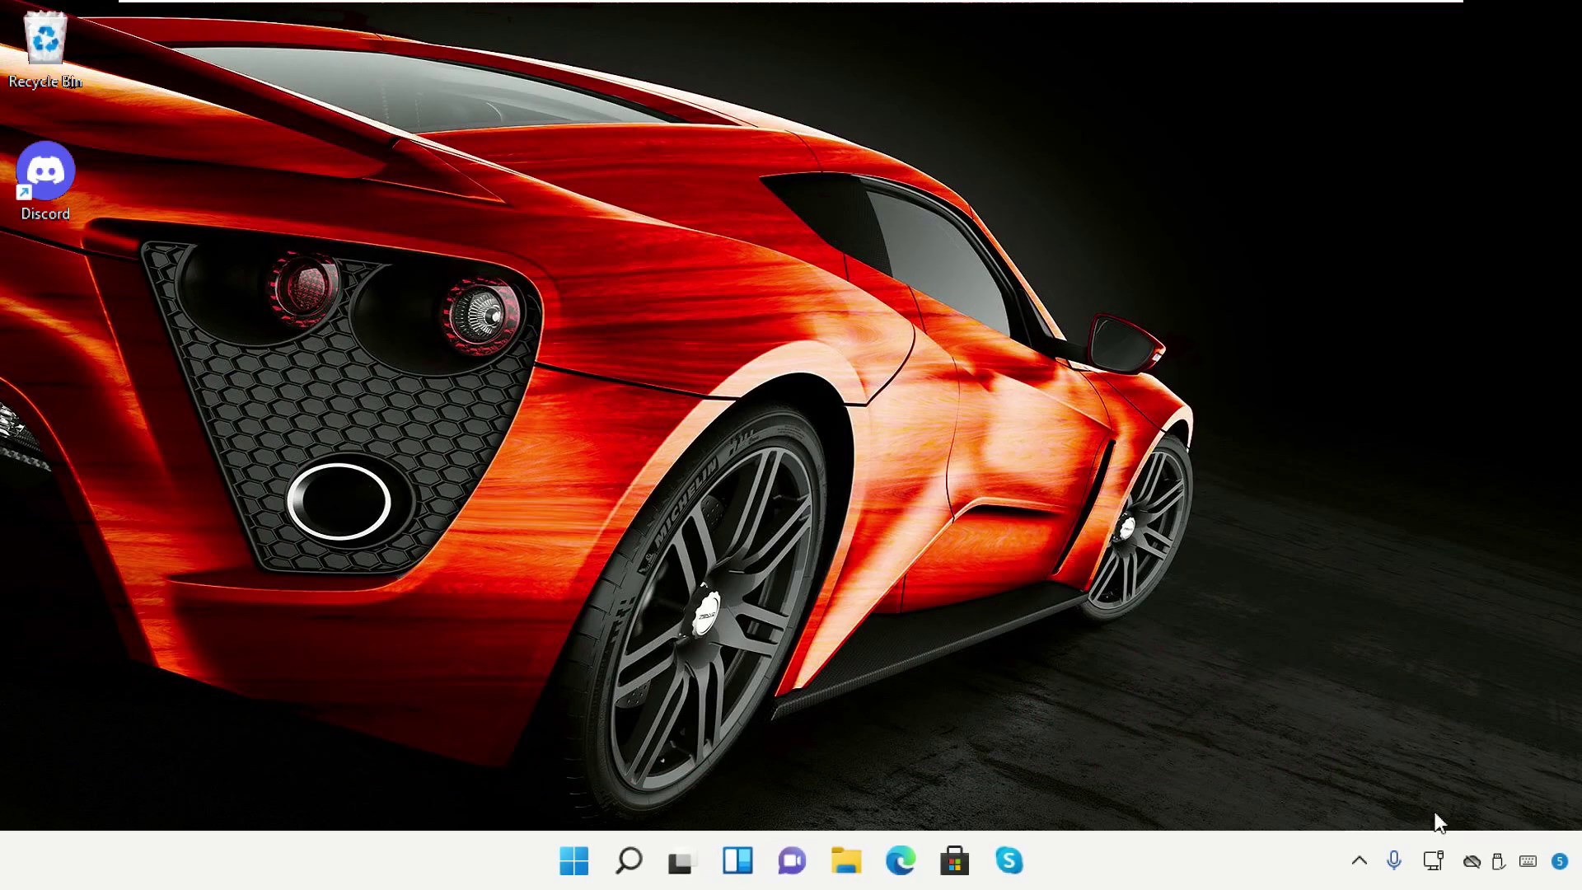
Open the Windows sound settings and set the microphone's input volume to 100.
{"action": "right_click", "coordinate": [1434, 861]}
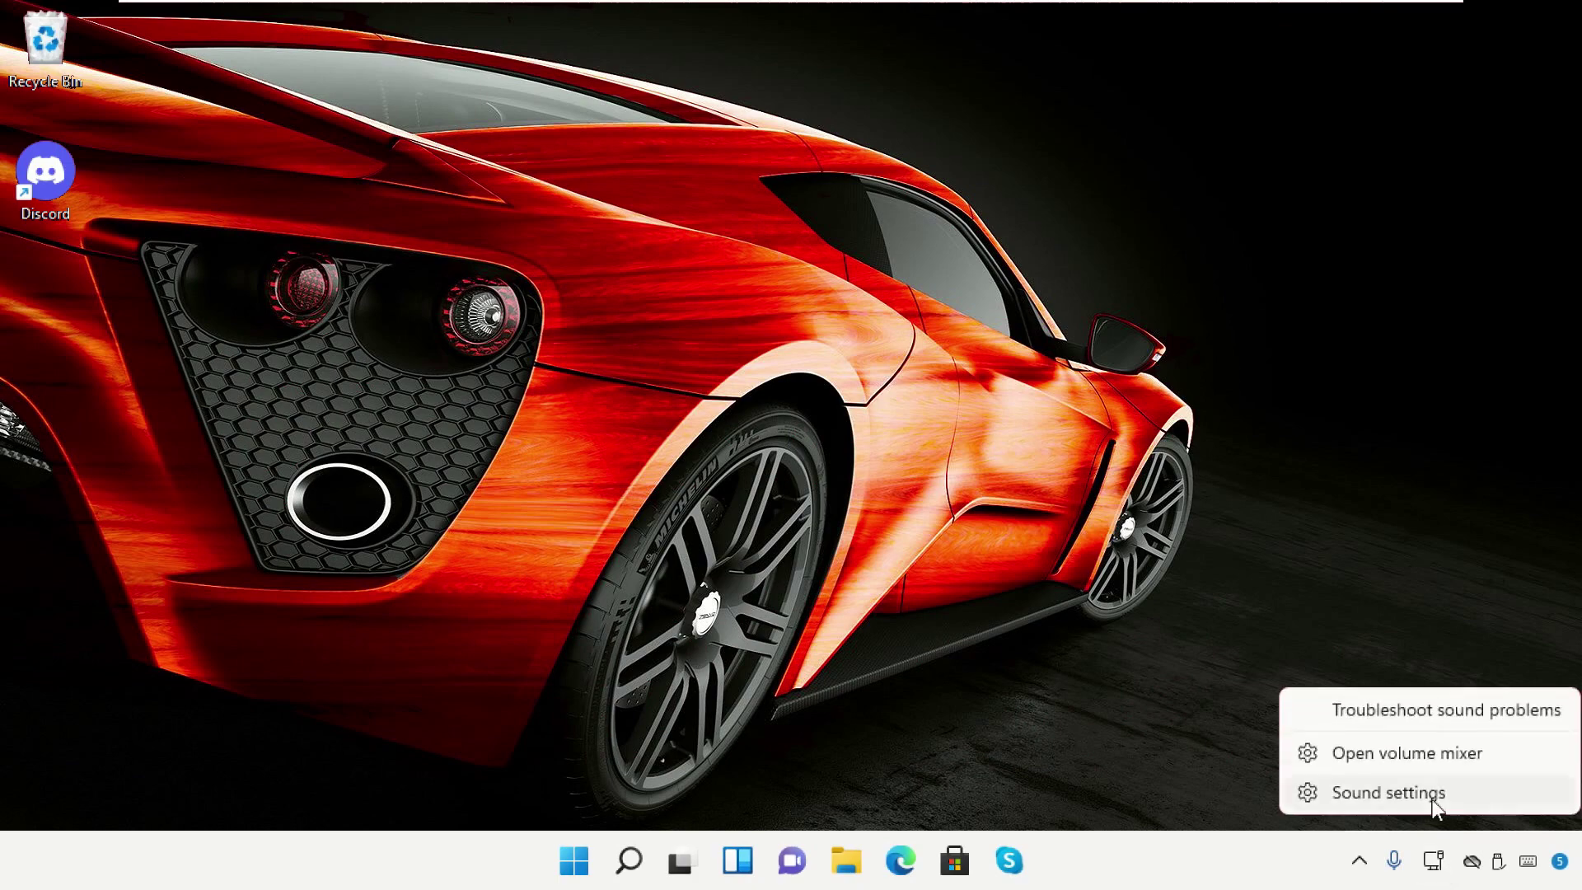
{"action": "left_click", "coordinate": [1432, 796]}
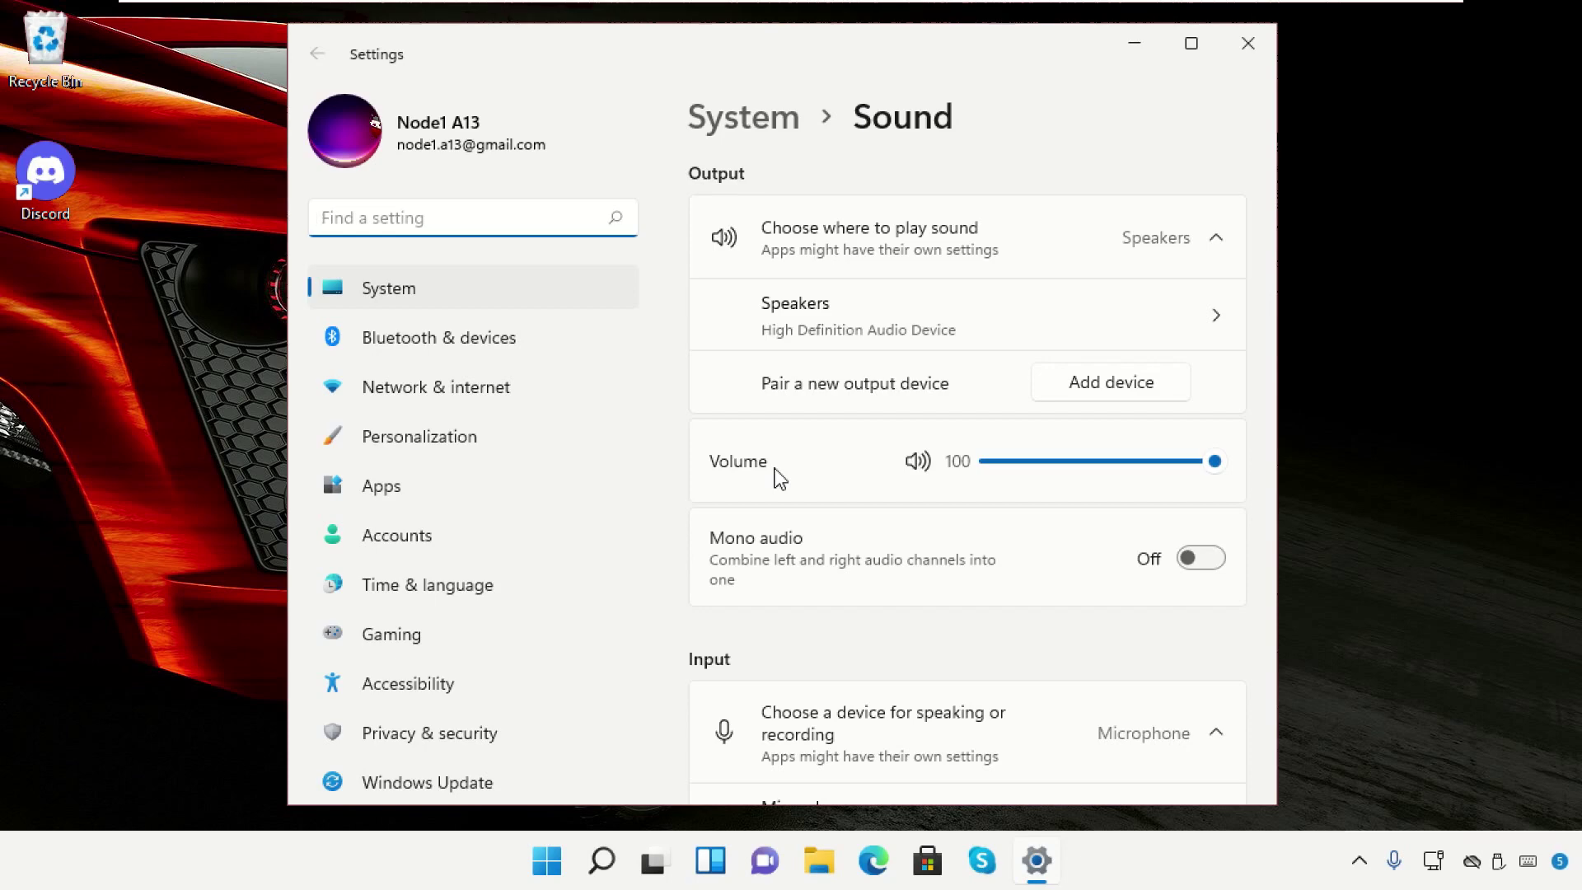
{"action": "scroll", "coordinate": [819, 458], "scroll_direction": "down", "scroll_amount": 3}
{"action": "scroll", "coordinate": [816, 453], "scroll_direction": "down", "scroll_amount": 2}
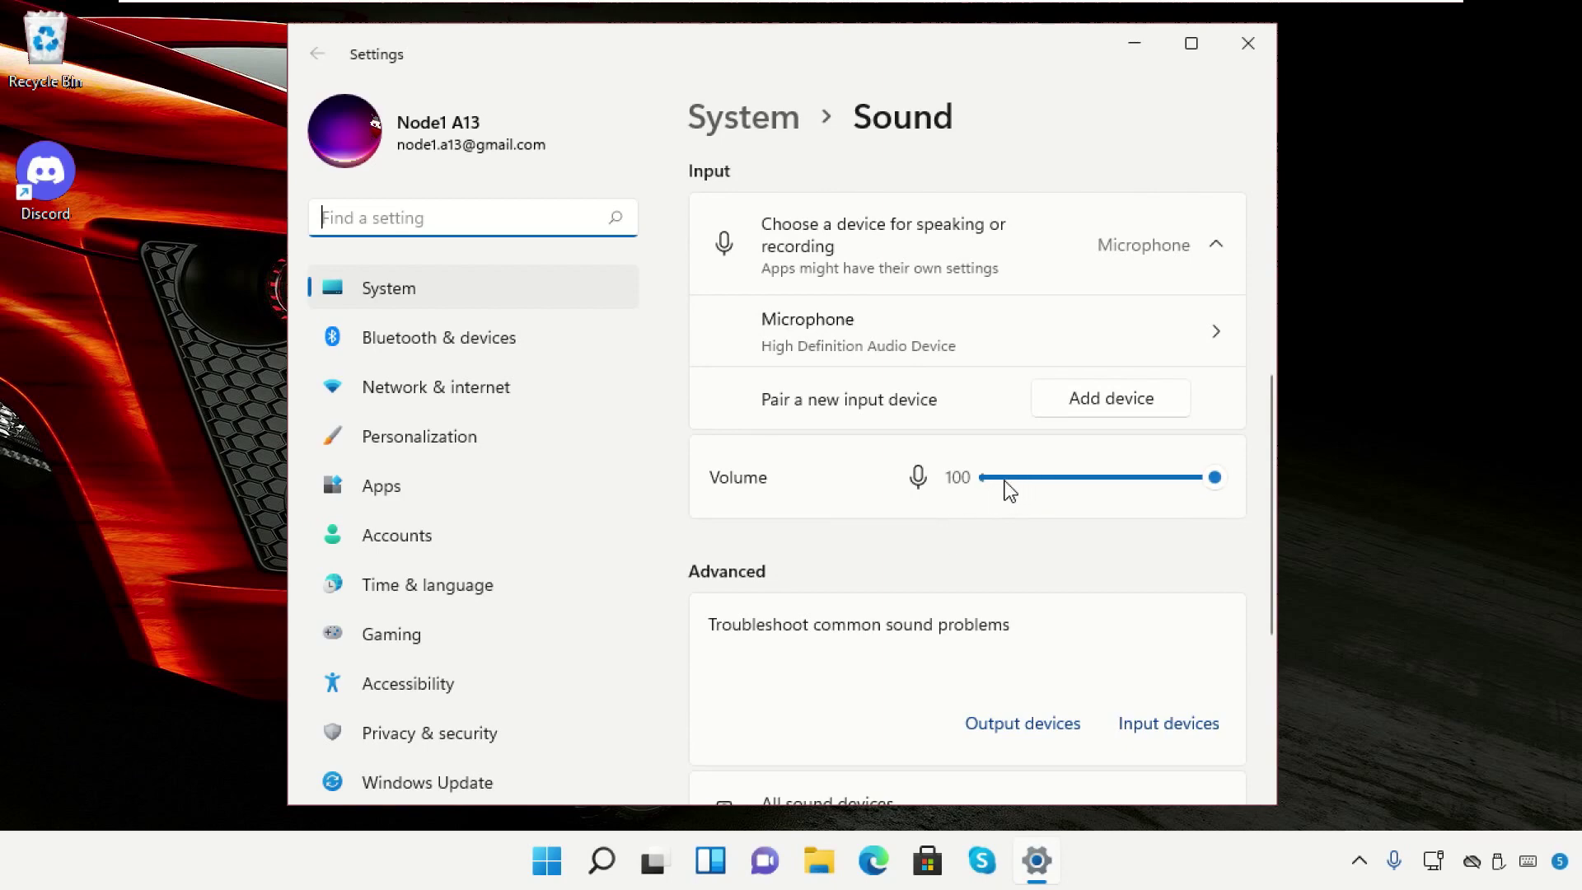
{"action": "mouse_move", "coordinate": [1213, 492]}
{"action": "left_mouse_down"}
{"action": "mouse_move", "coordinate": [1199, 492]}
{"action": "mouse_move", "coordinate": [1226, 495]}
{"action": "left_mouse_up"}
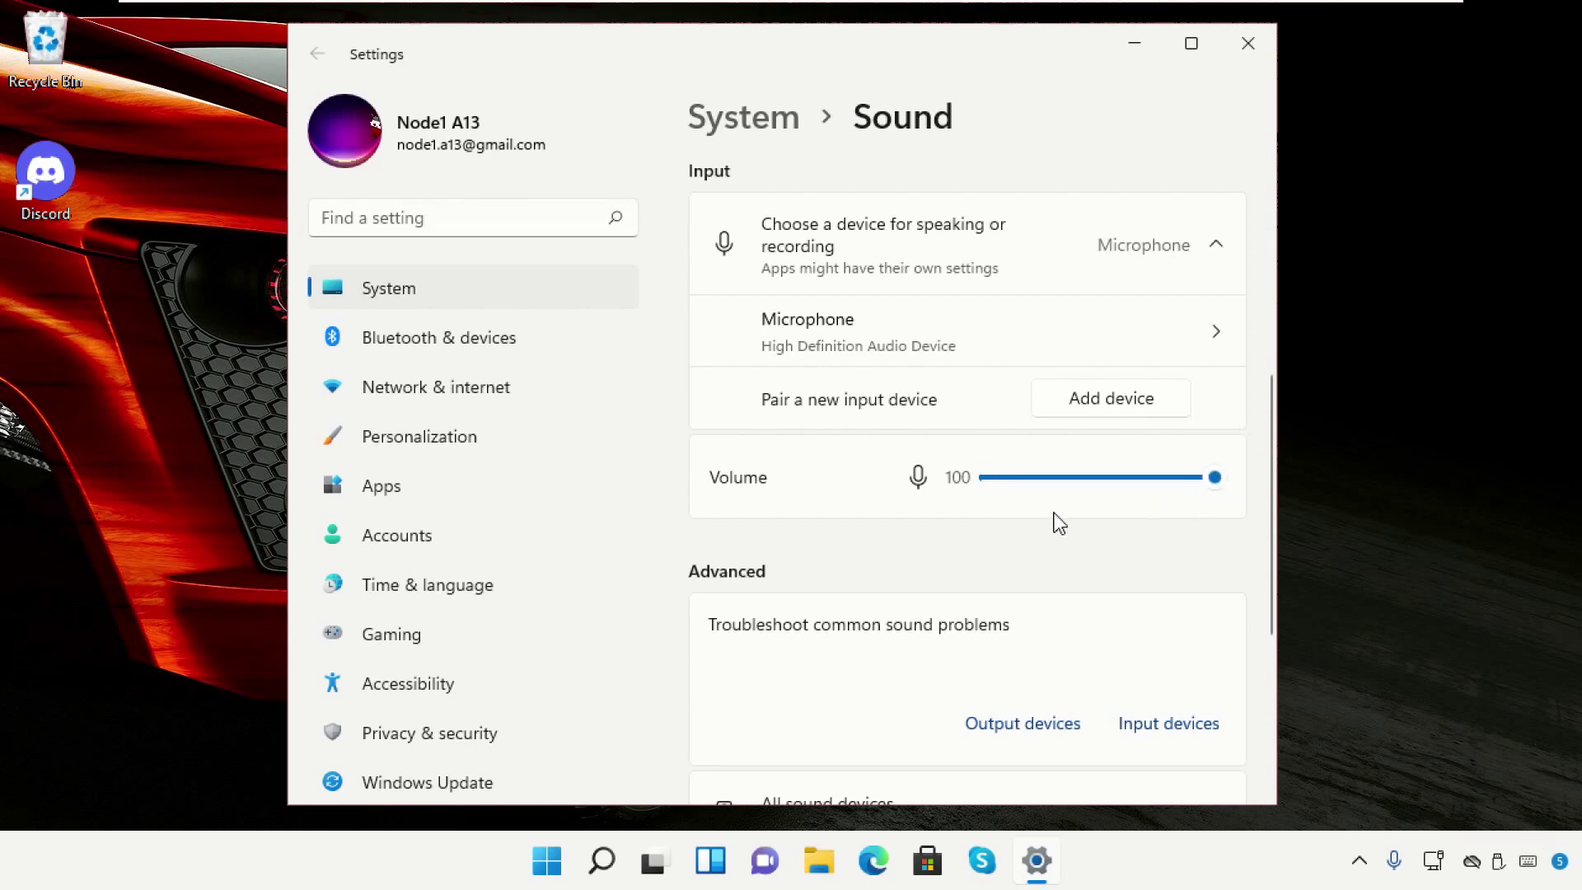
Open the additional sound settings and bring up the properties of the Microphone recording device.
{"action": "scroll", "coordinate": [1059, 523], "scroll_direction": "down", "scroll_amount": 4}
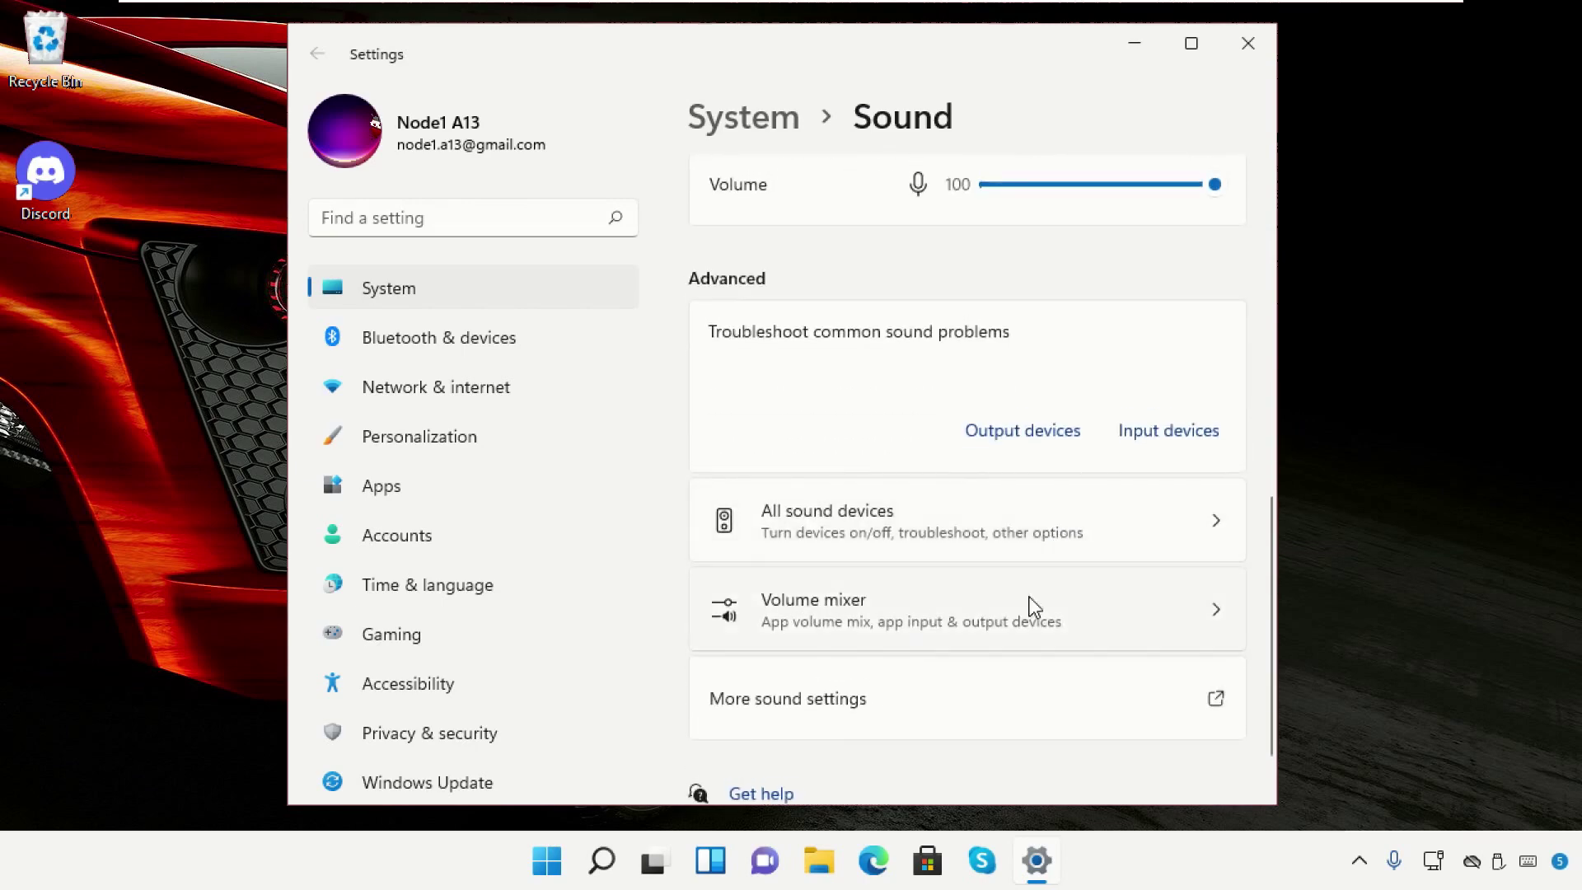
{"action": "scroll", "coordinate": [1025, 606], "scroll_direction": "down", "scroll_amount": 1}
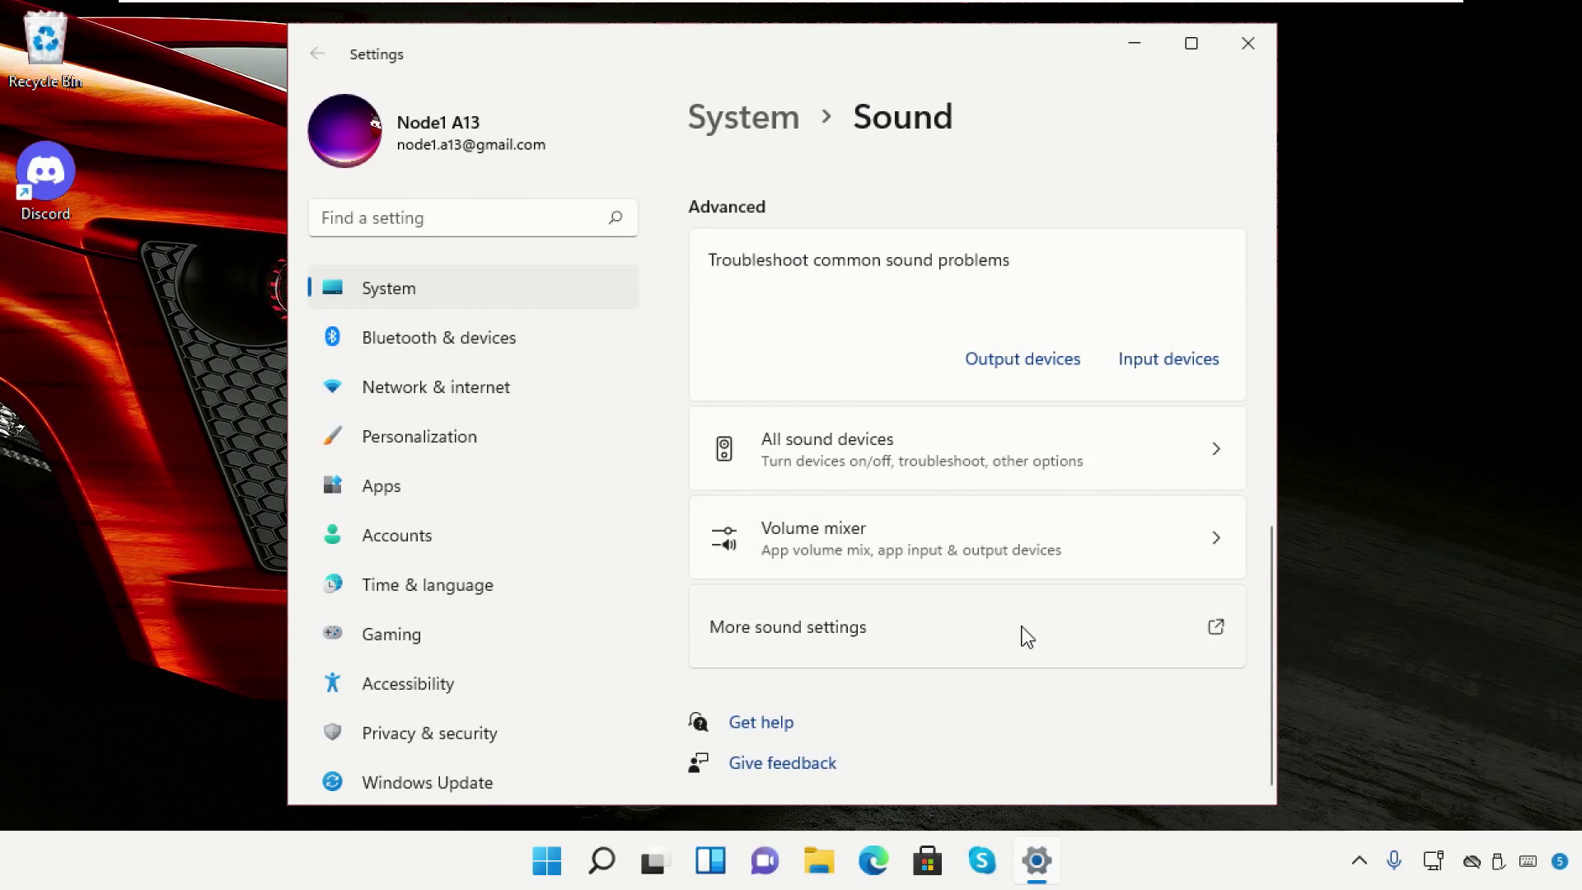
{"action": "left_click", "coordinate": [1026, 637]}
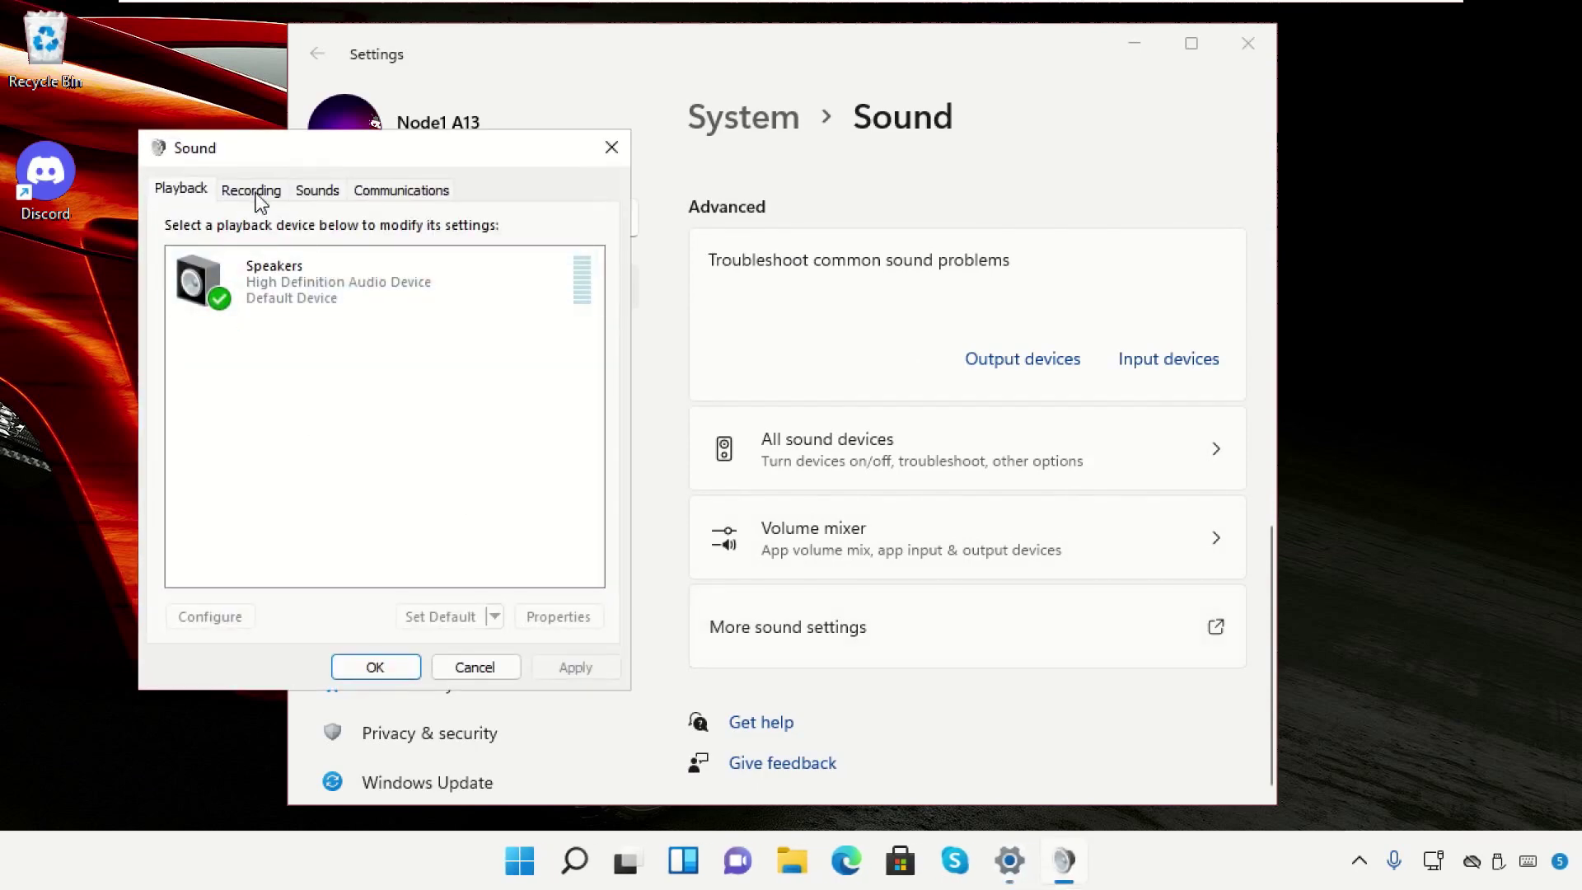
{"action": "left_click_drag", "start_coordinate": [357, 157], "coordinate": [725, 74]}
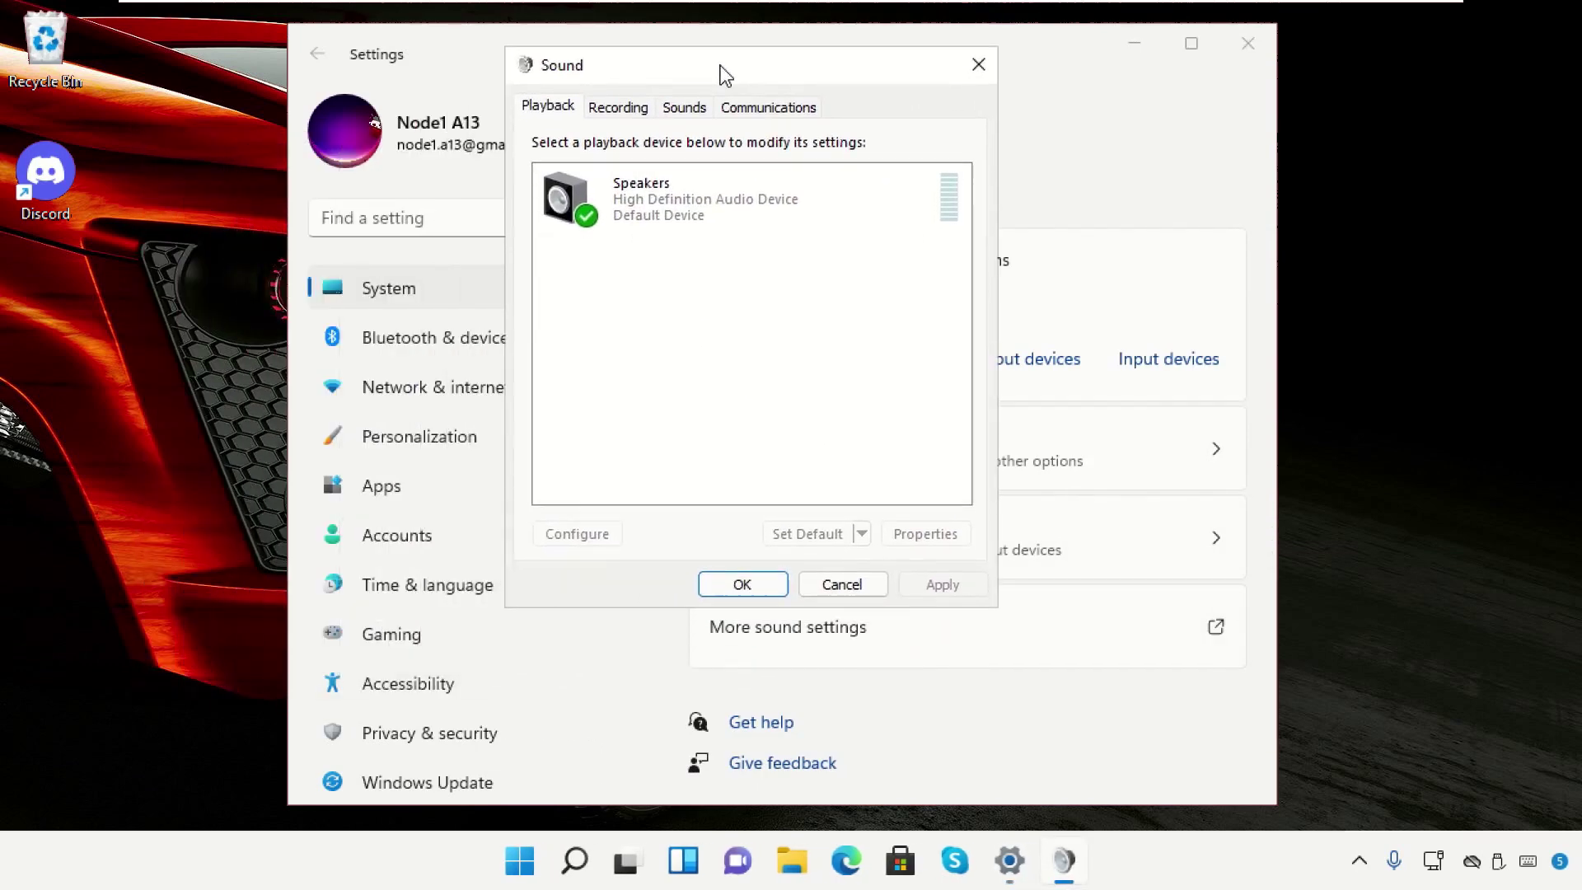
{"action": "left_click", "coordinate": [618, 109]}
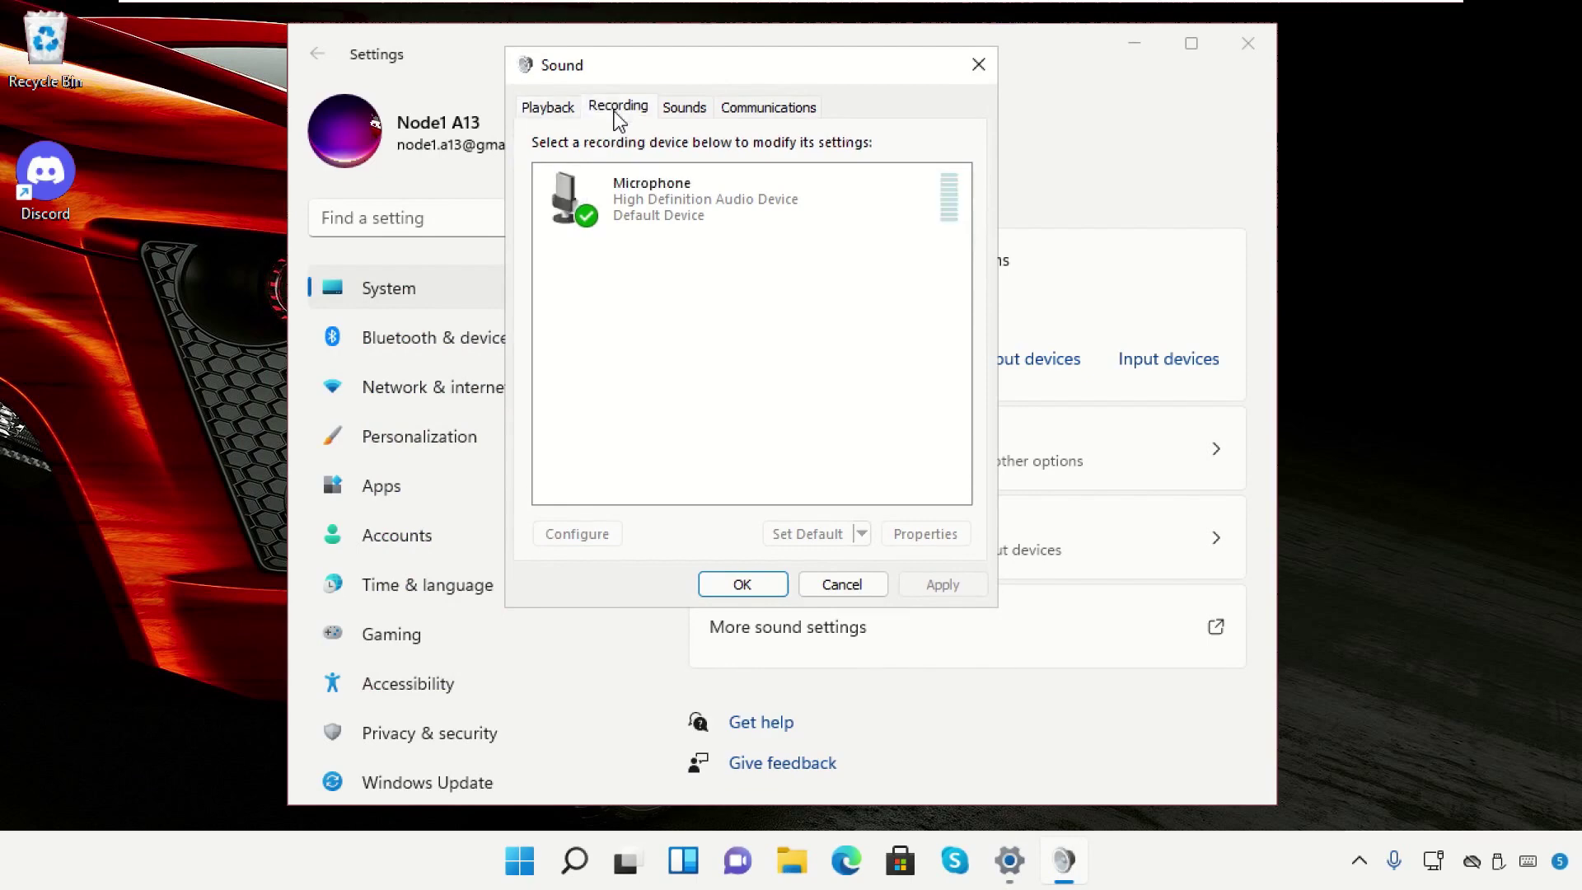
{"action": "right_click", "coordinate": [771, 209]}
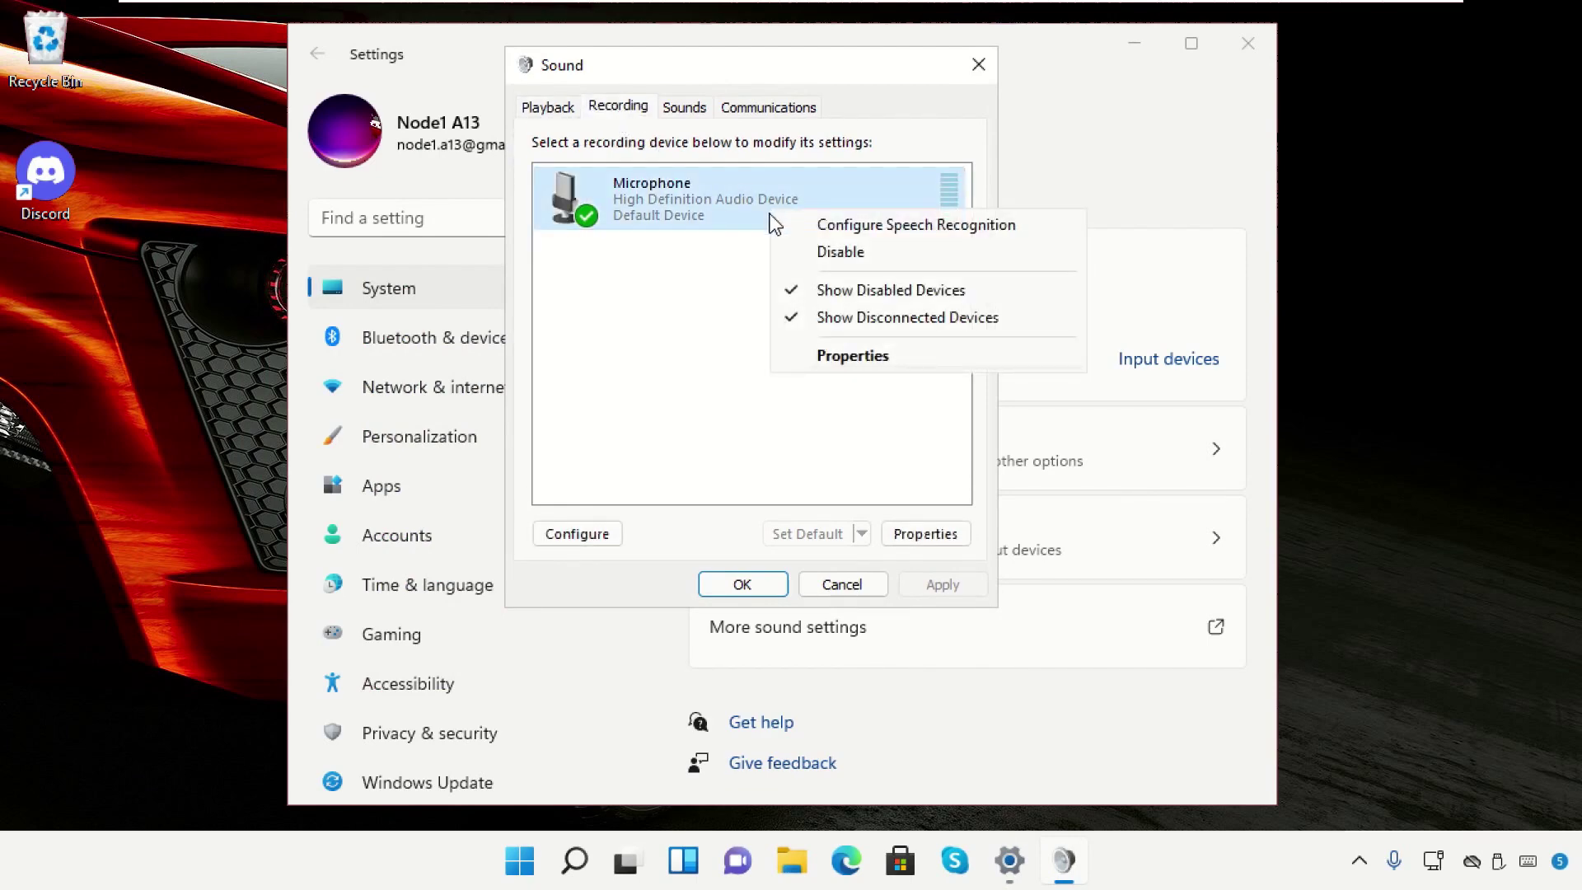
{"action": "left_click", "coordinate": [809, 357]}
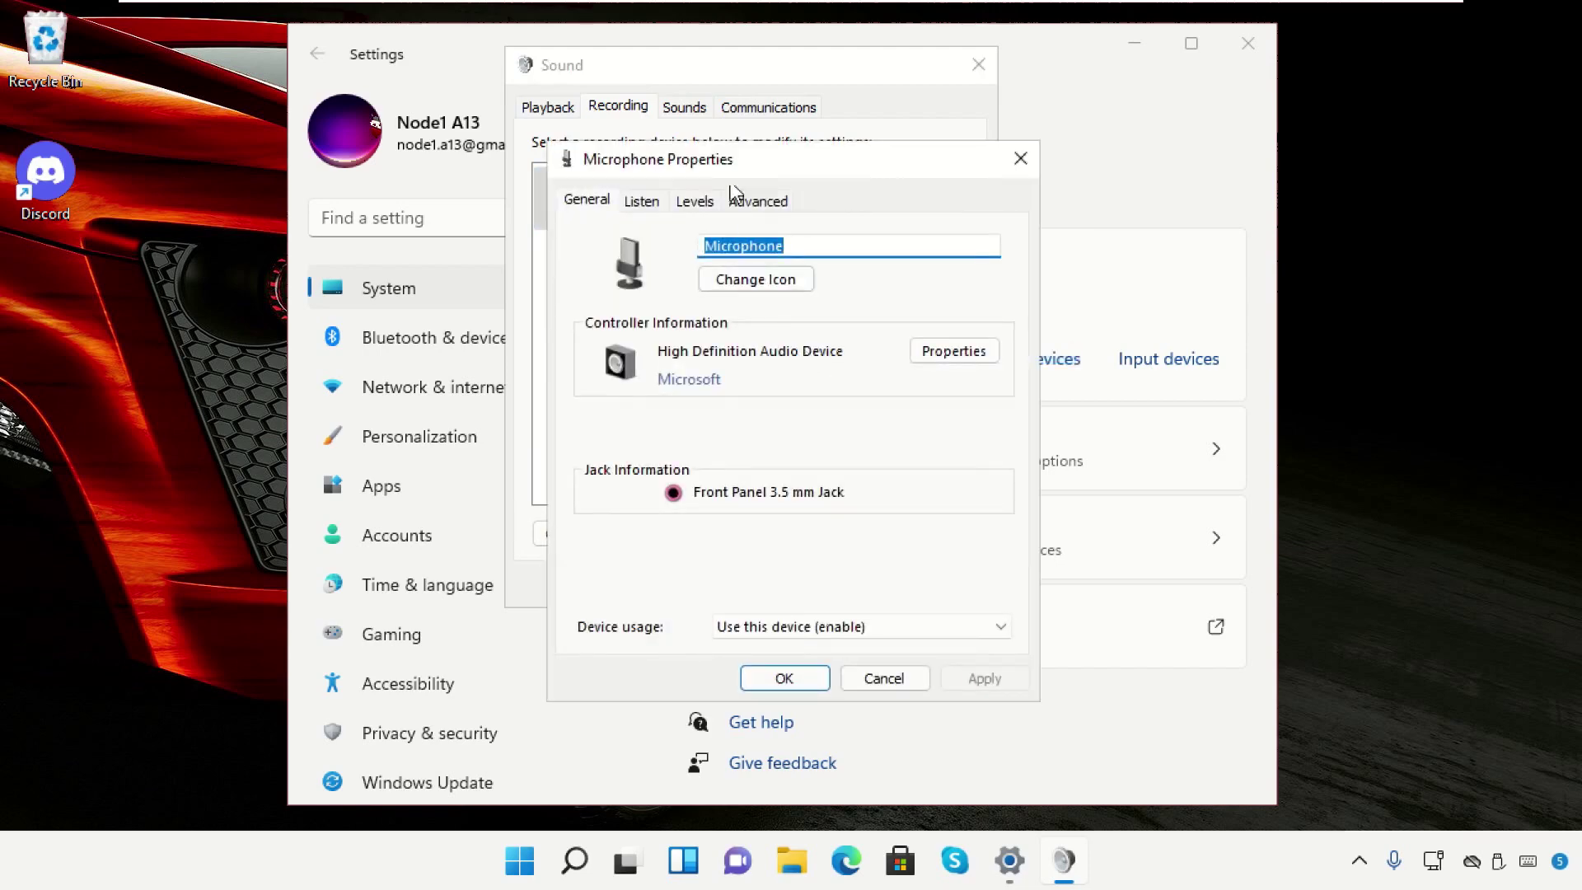
{"action": "left_click_drag", "start_coordinate": [744, 159], "coordinate": [708, 75]}
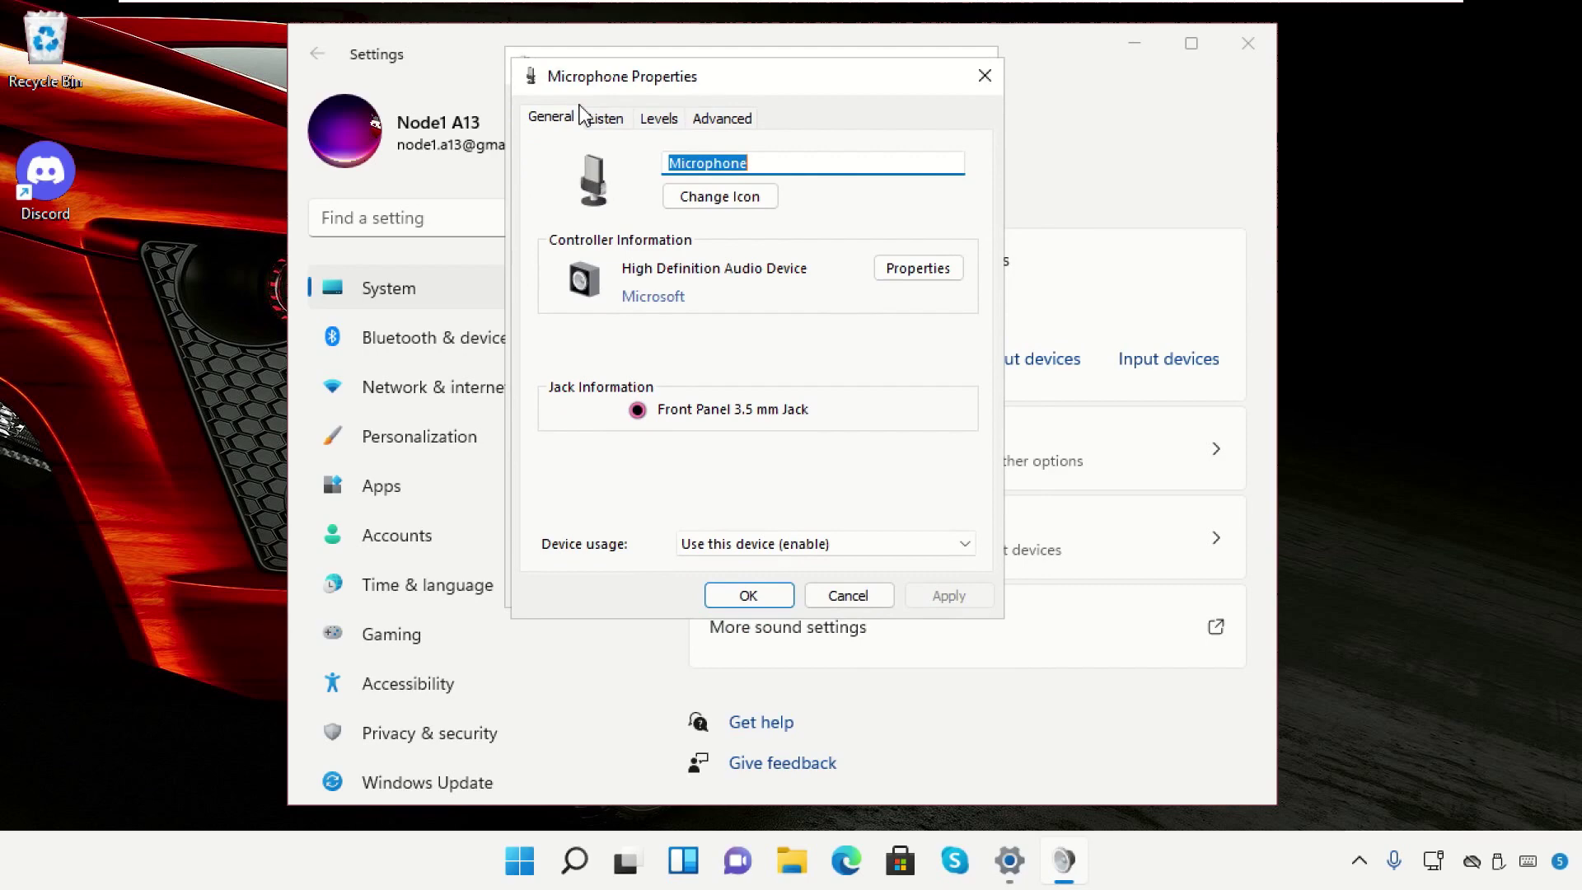
Enable listening to the microphone, with playback through the Default Playback Device.
{"action": "left_click", "coordinate": [605, 119]}
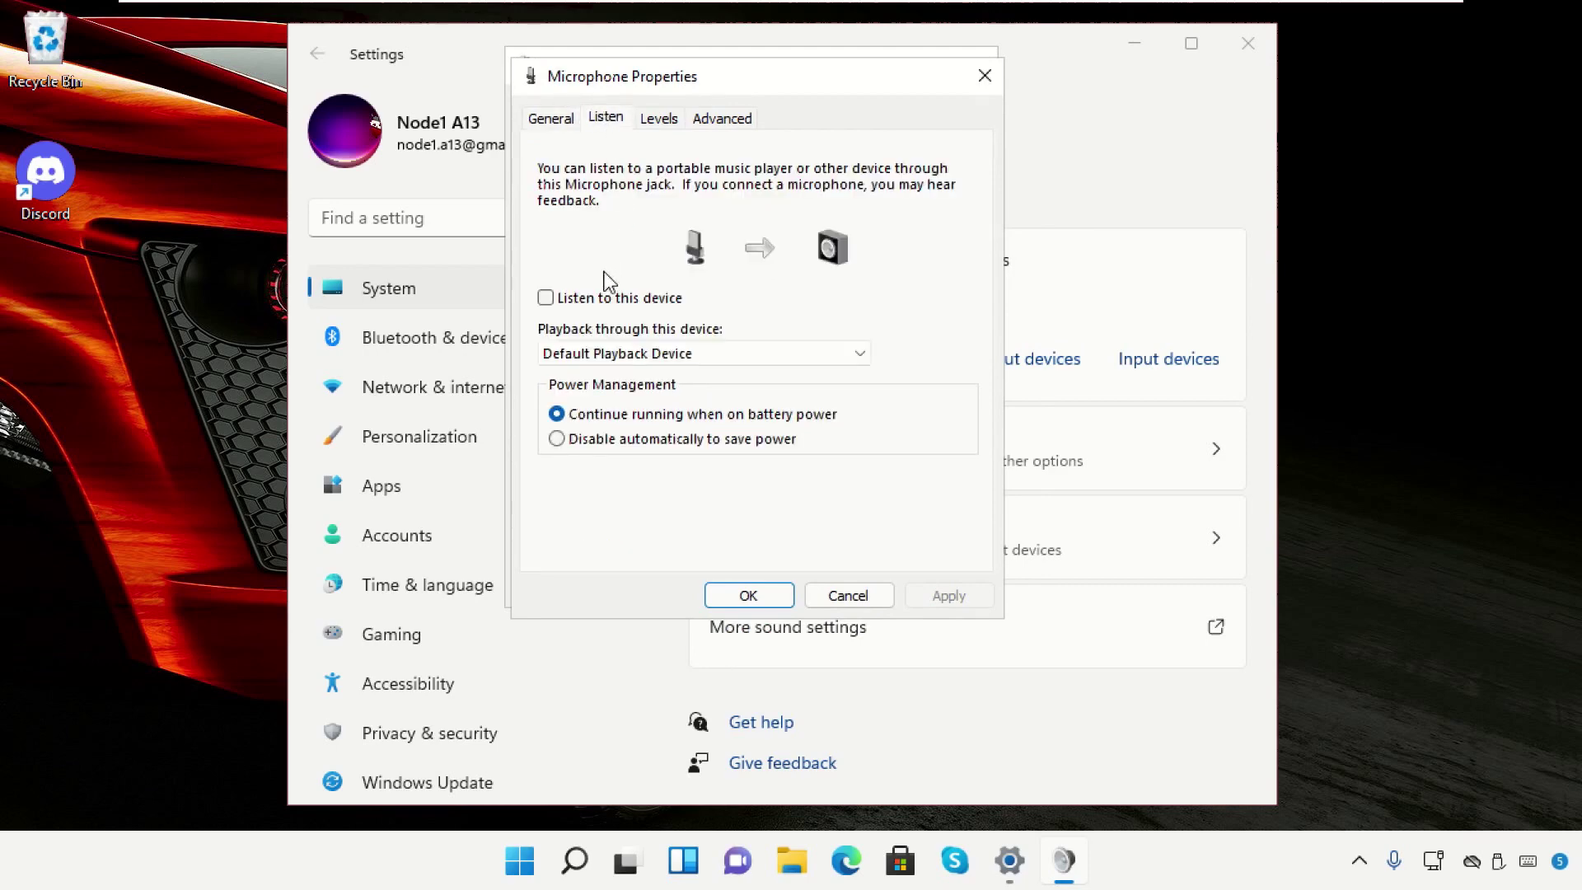
{"action": "left_click", "coordinate": [551, 300]}
{"action": "left_click", "coordinate": [689, 354]}
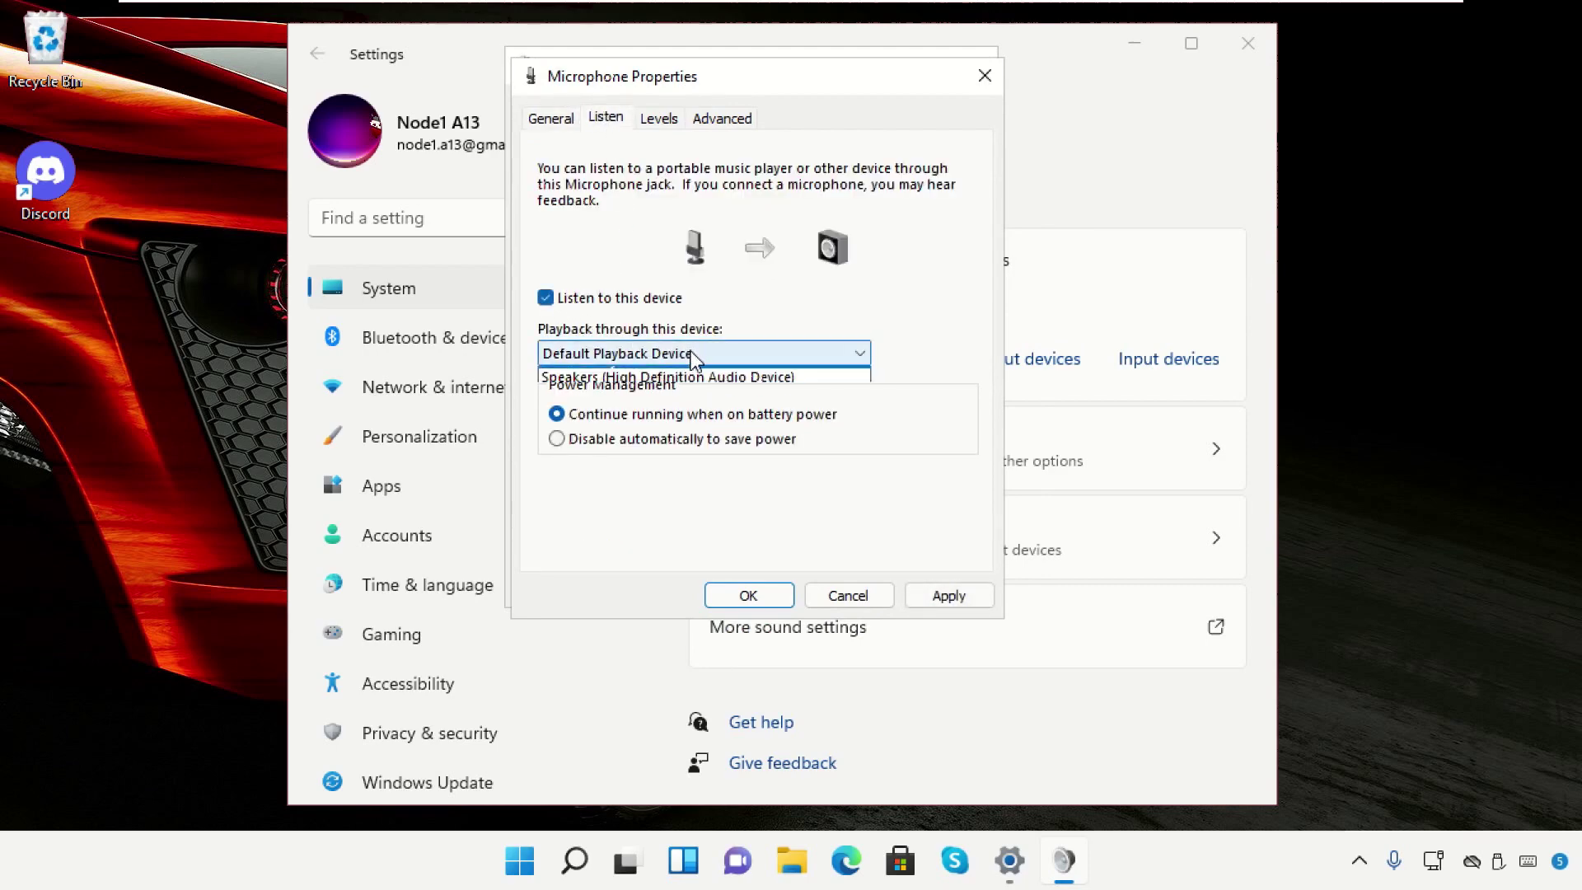
{"action": "left_click", "coordinate": [693, 372]}
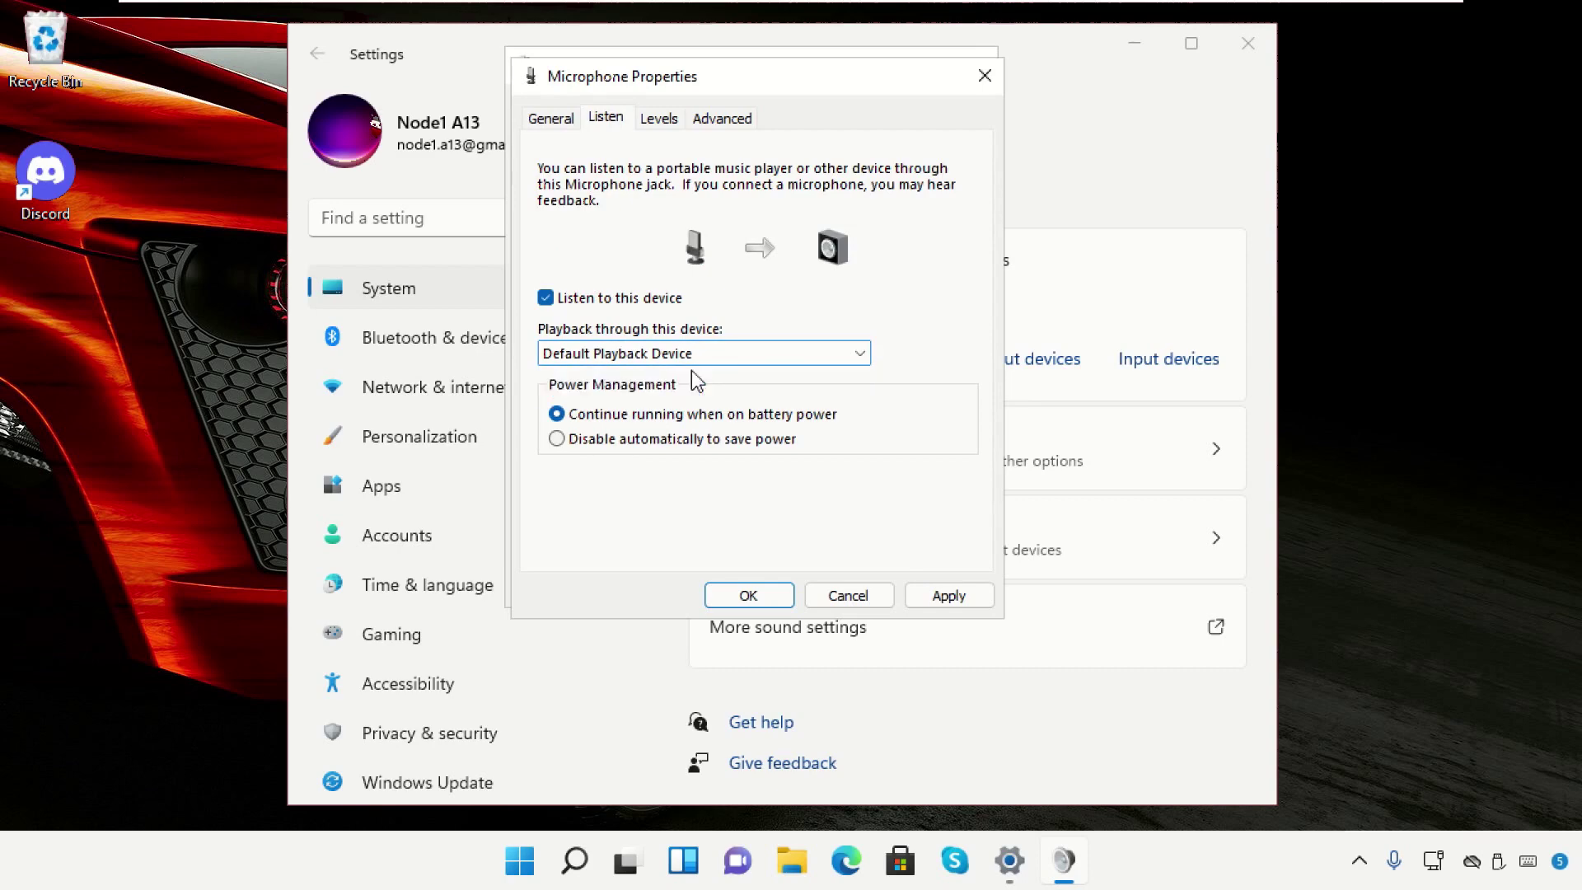
Disallow exclusive application control of the microphone, choose the 2 channel, 16 bit, 44100 Hz (CD Quality) format, and apply the changes.
{"action": "left_click", "coordinate": [680, 119]}
{"action": "left_click", "coordinate": [707, 125]}
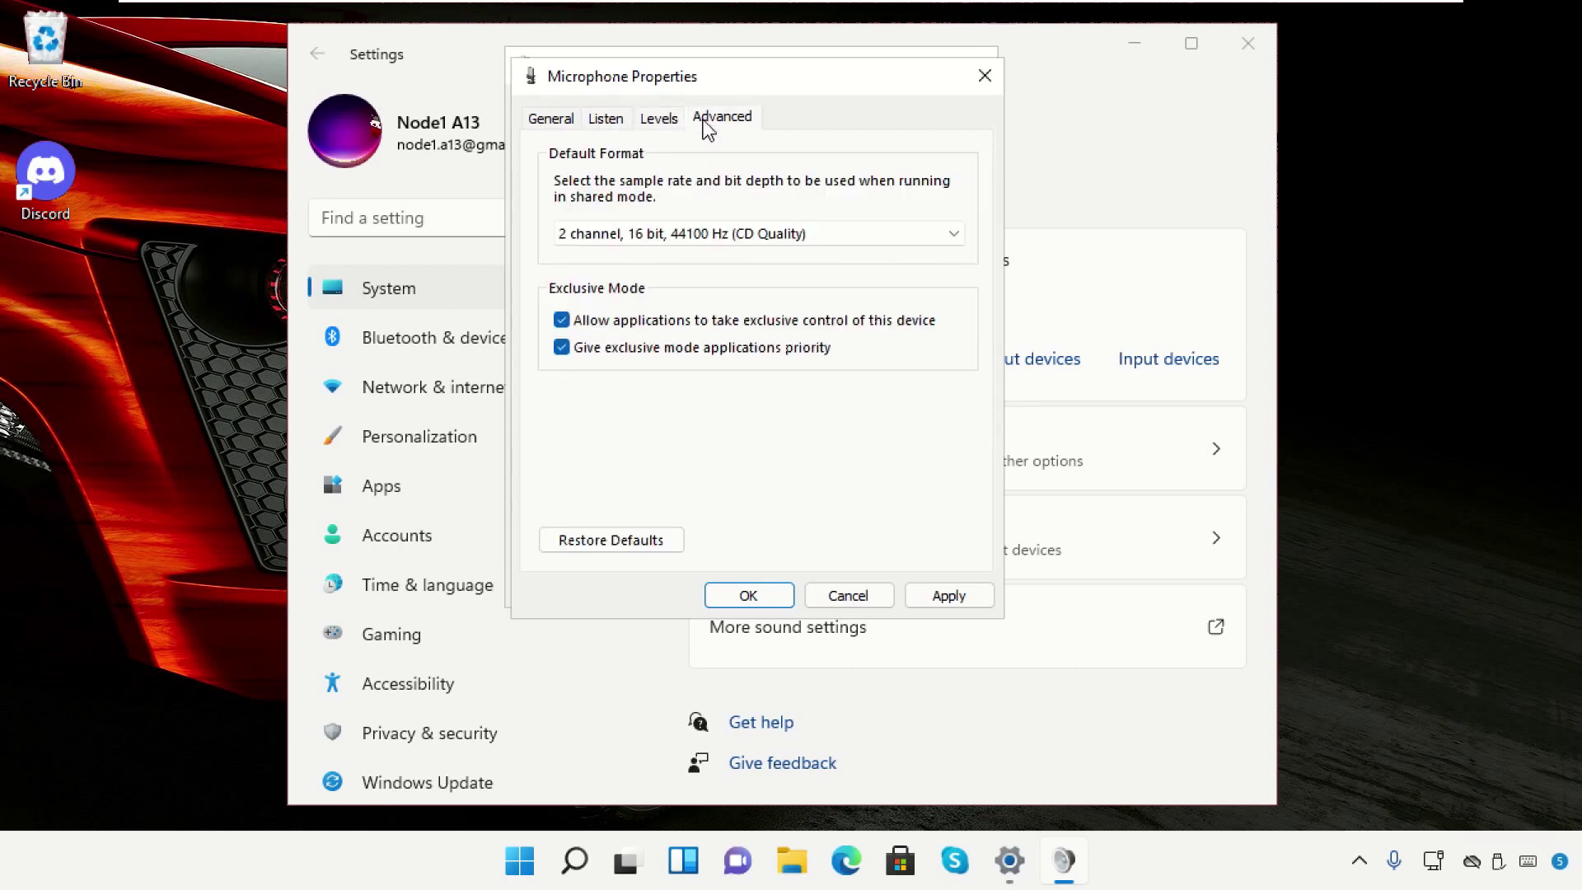
{"action": "left_click", "coordinate": [573, 320]}
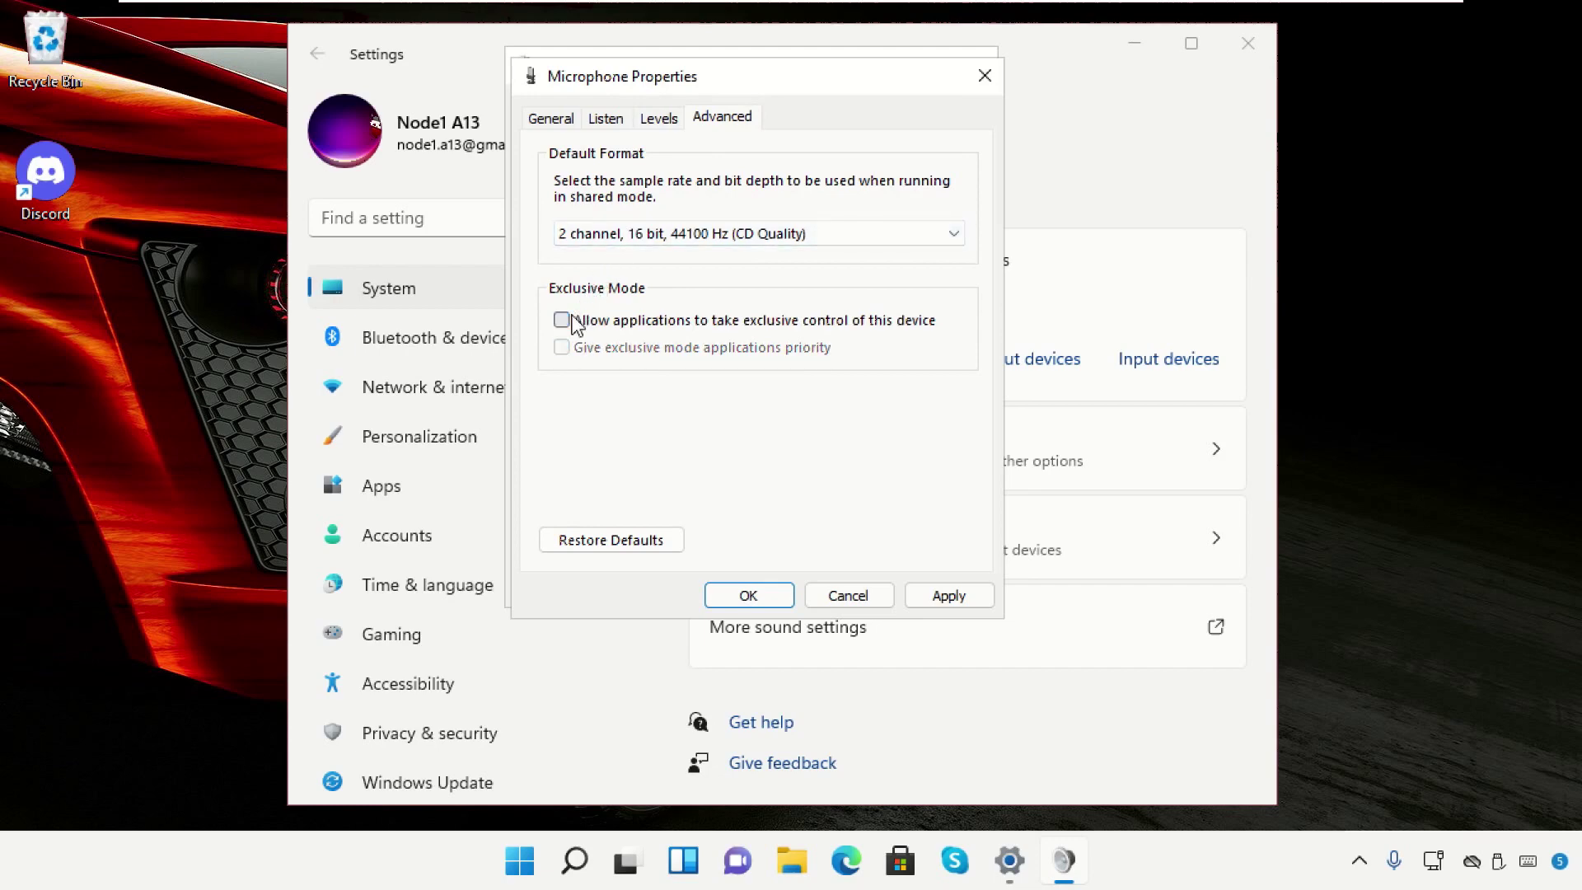
{"action": "left_click", "coordinate": [809, 233]}
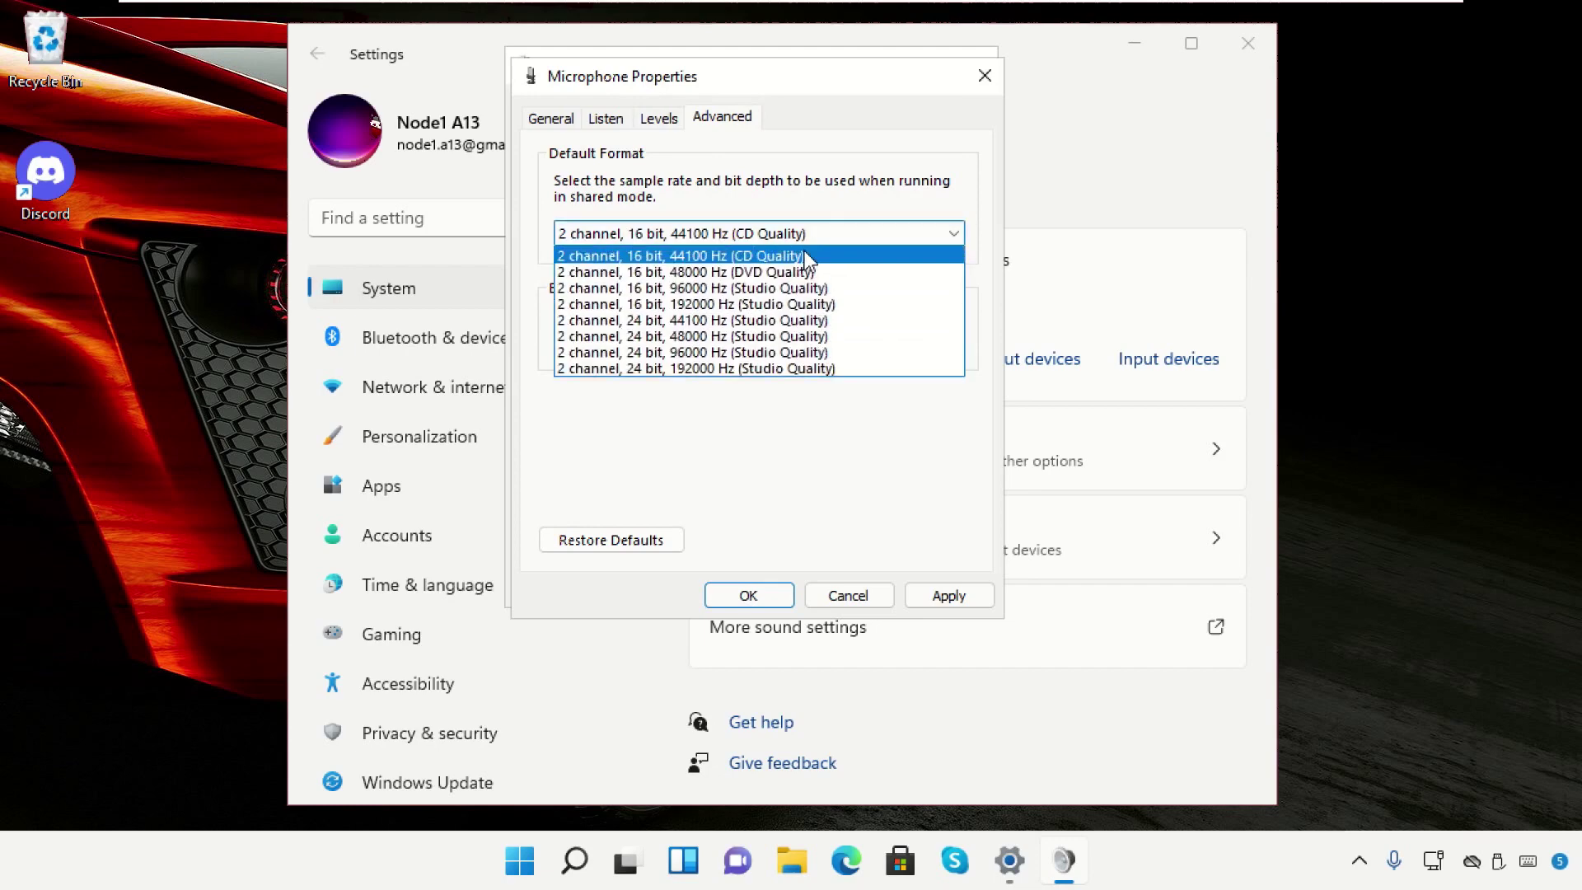
{"action": "left_click", "coordinate": [804, 257]}
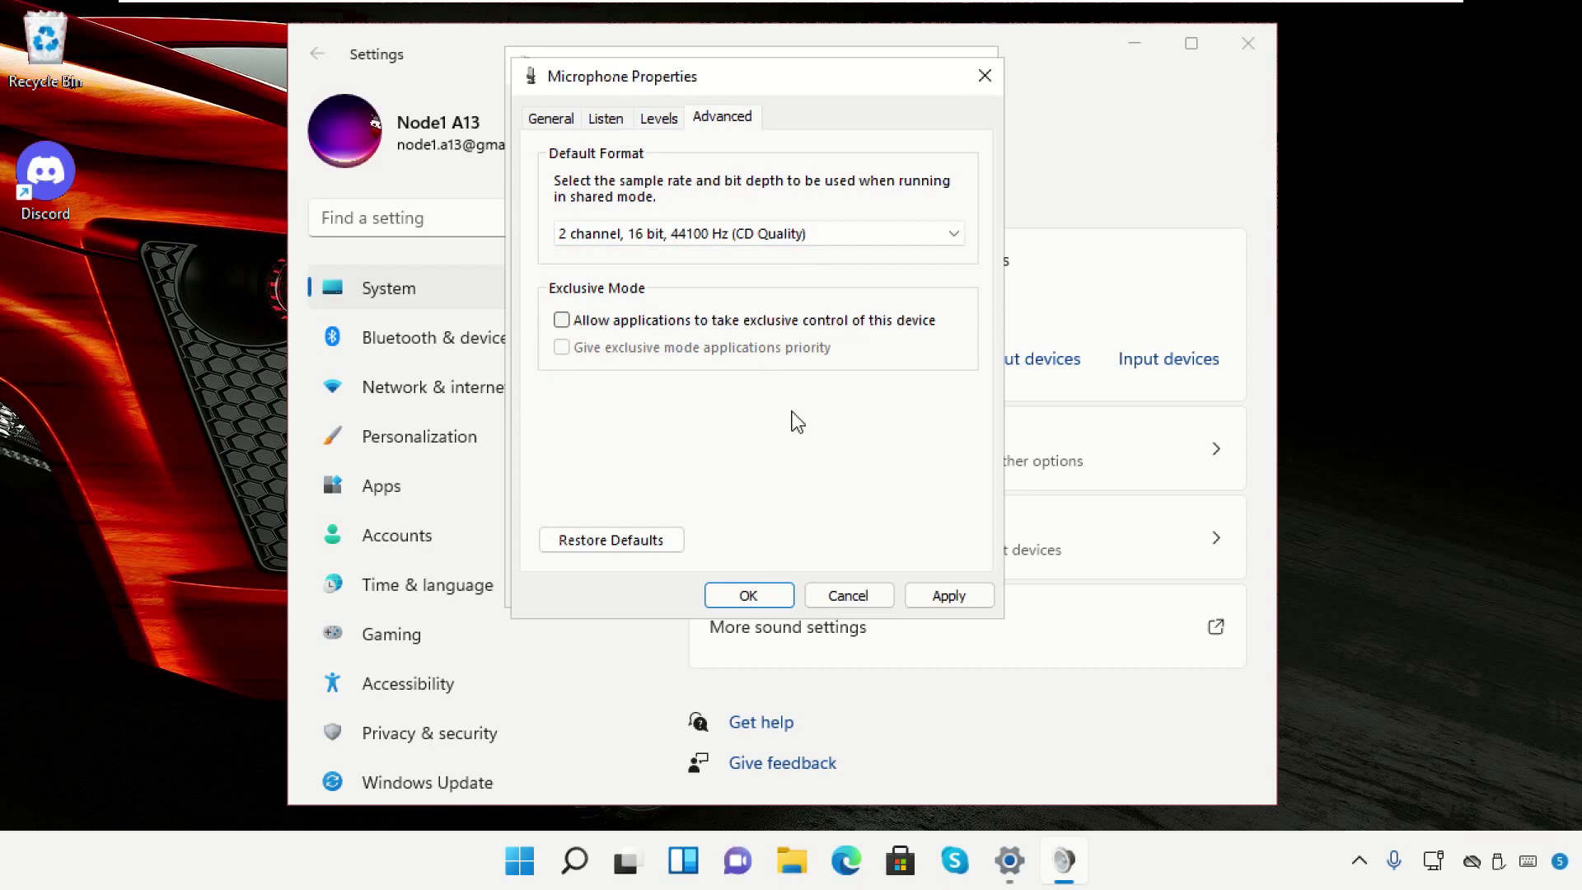
{"action": "left_click", "coordinate": [934, 589]}
{"action": "left_click", "coordinate": [747, 587]}
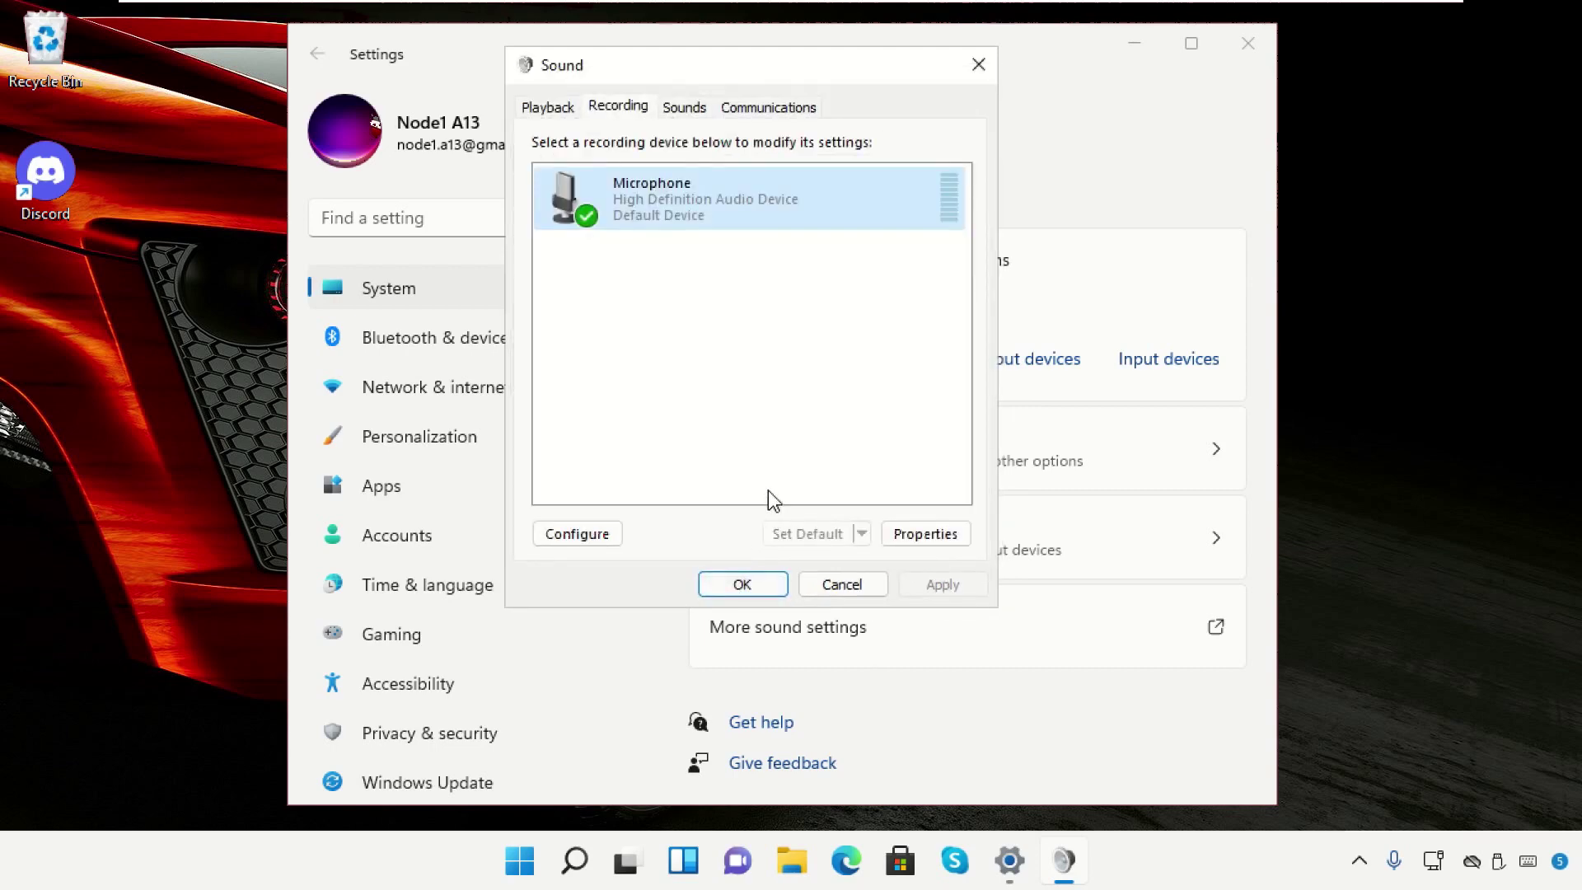
{"action": "left_click", "coordinate": [751, 583]}
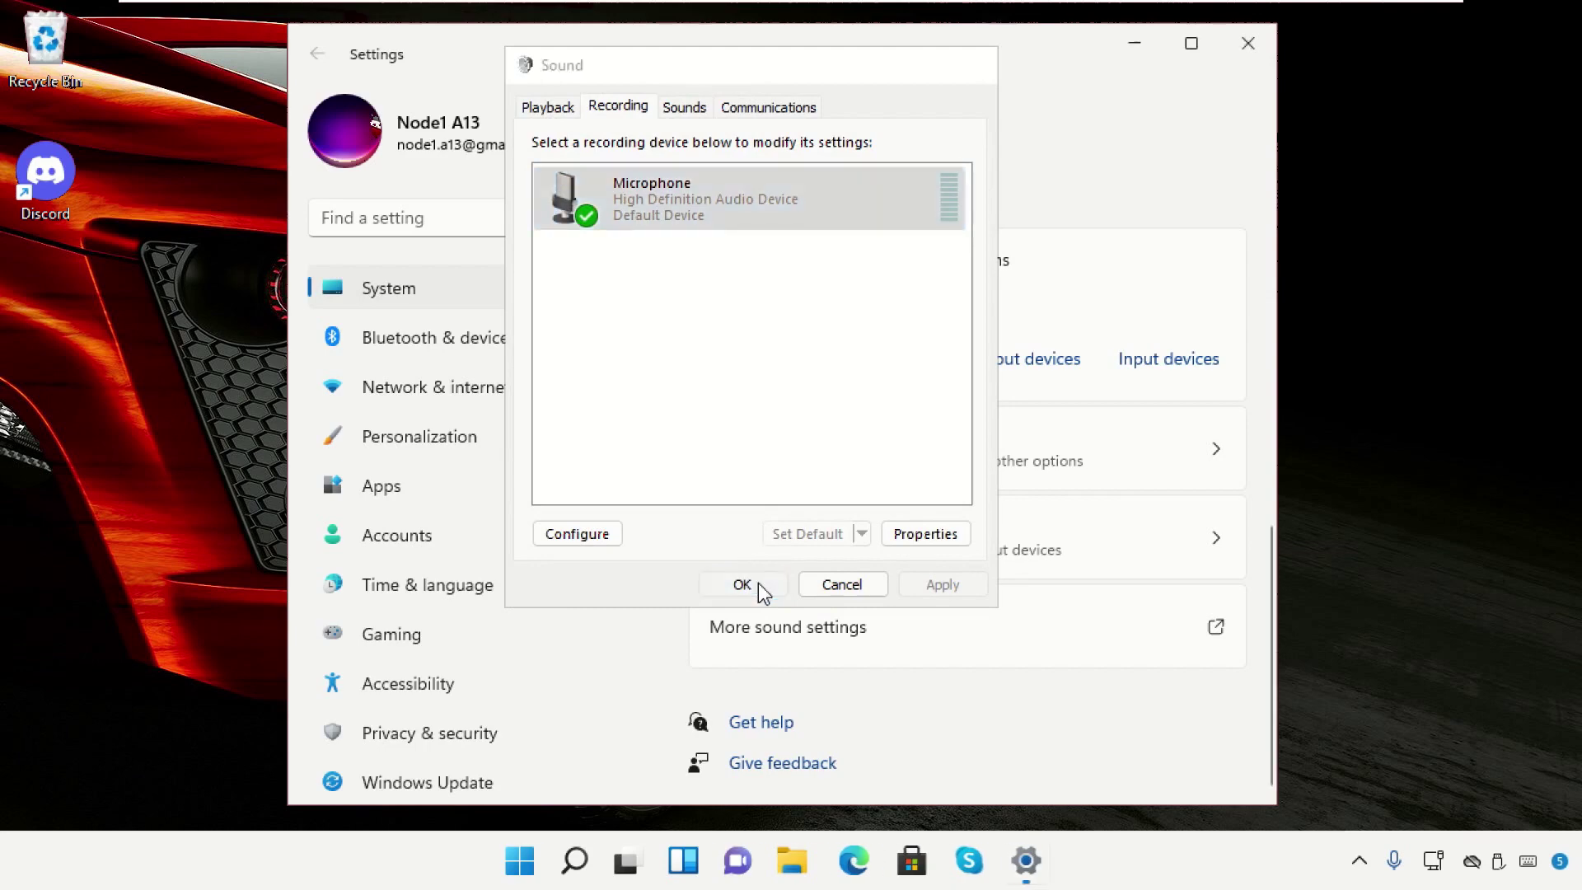
Run a microphone test from the input device's properties in the Windows sound settings, closing the settings when done.
{"action": "scroll", "coordinate": [1022, 616], "scroll_direction": "up", "scroll_amount": 5}
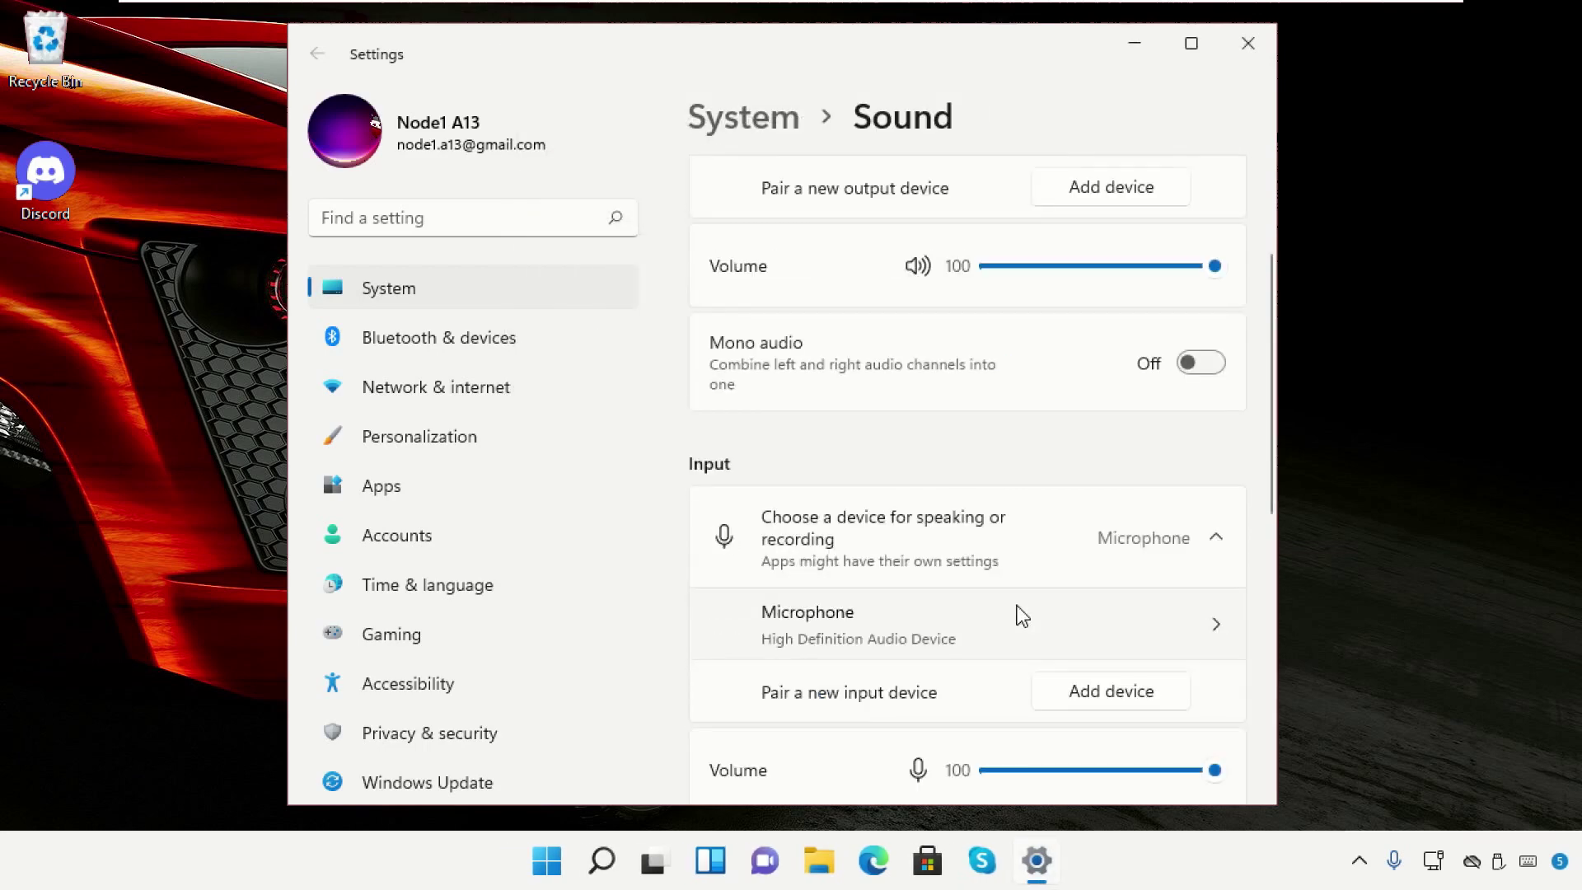
{"action": "scroll", "coordinate": [1022, 617], "scroll_direction": "down", "scroll_amount": 1}
{"action": "left_click", "coordinate": [954, 461]}
{"action": "left_click", "coordinate": [953, 461]}
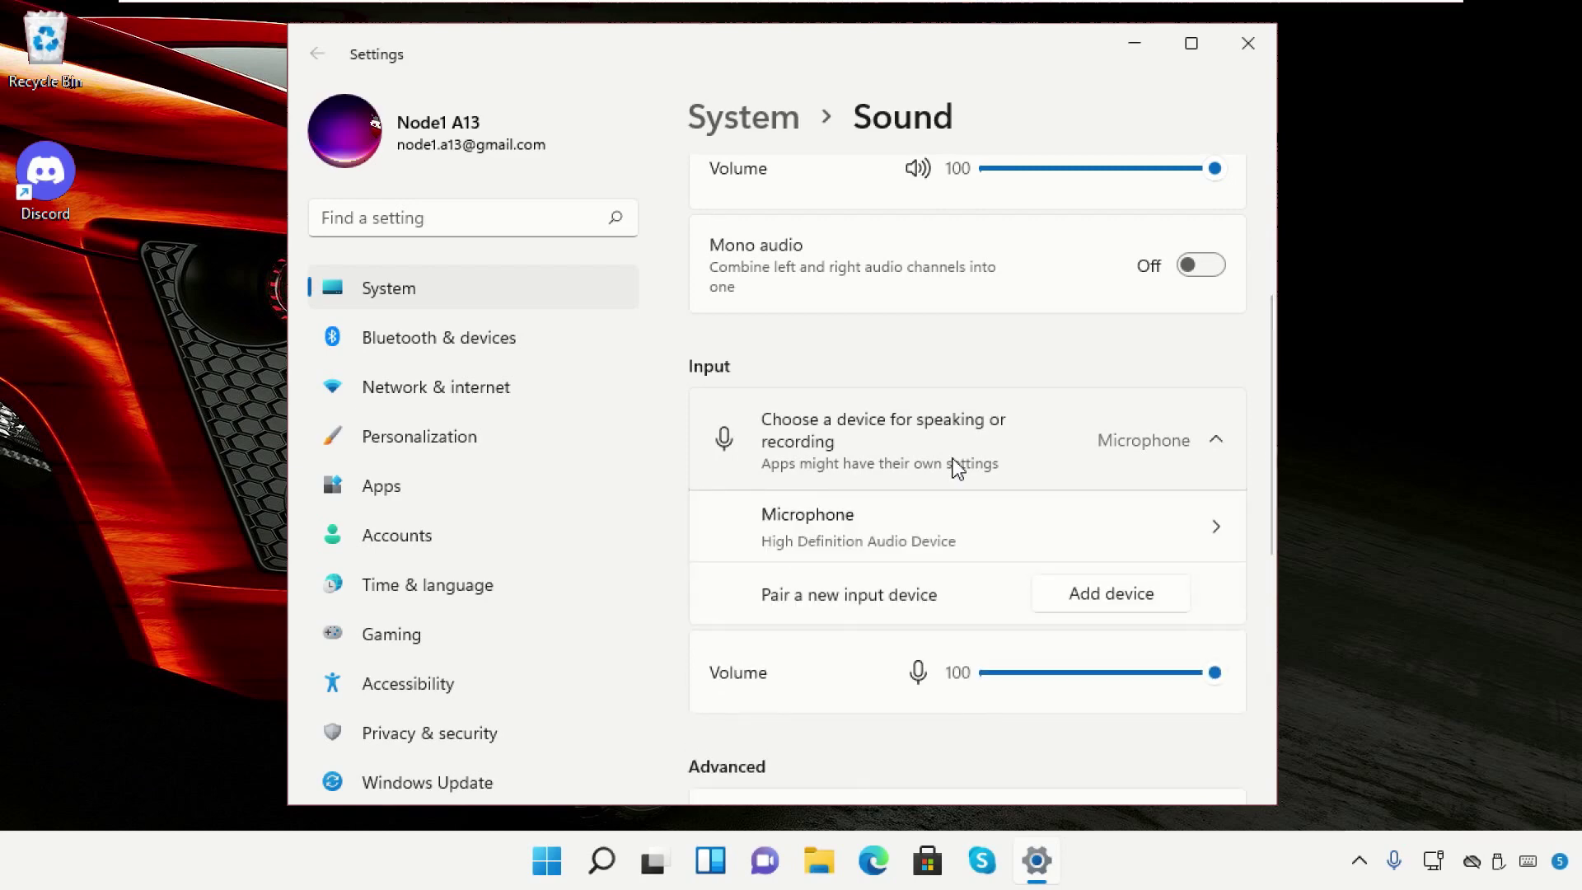
{"action": "left_click", "coordinate": [934, 539]}
{"action": "scroll", "coordinate": [933, 540], "scroll_direction": "down", "scroll_amount": 3}
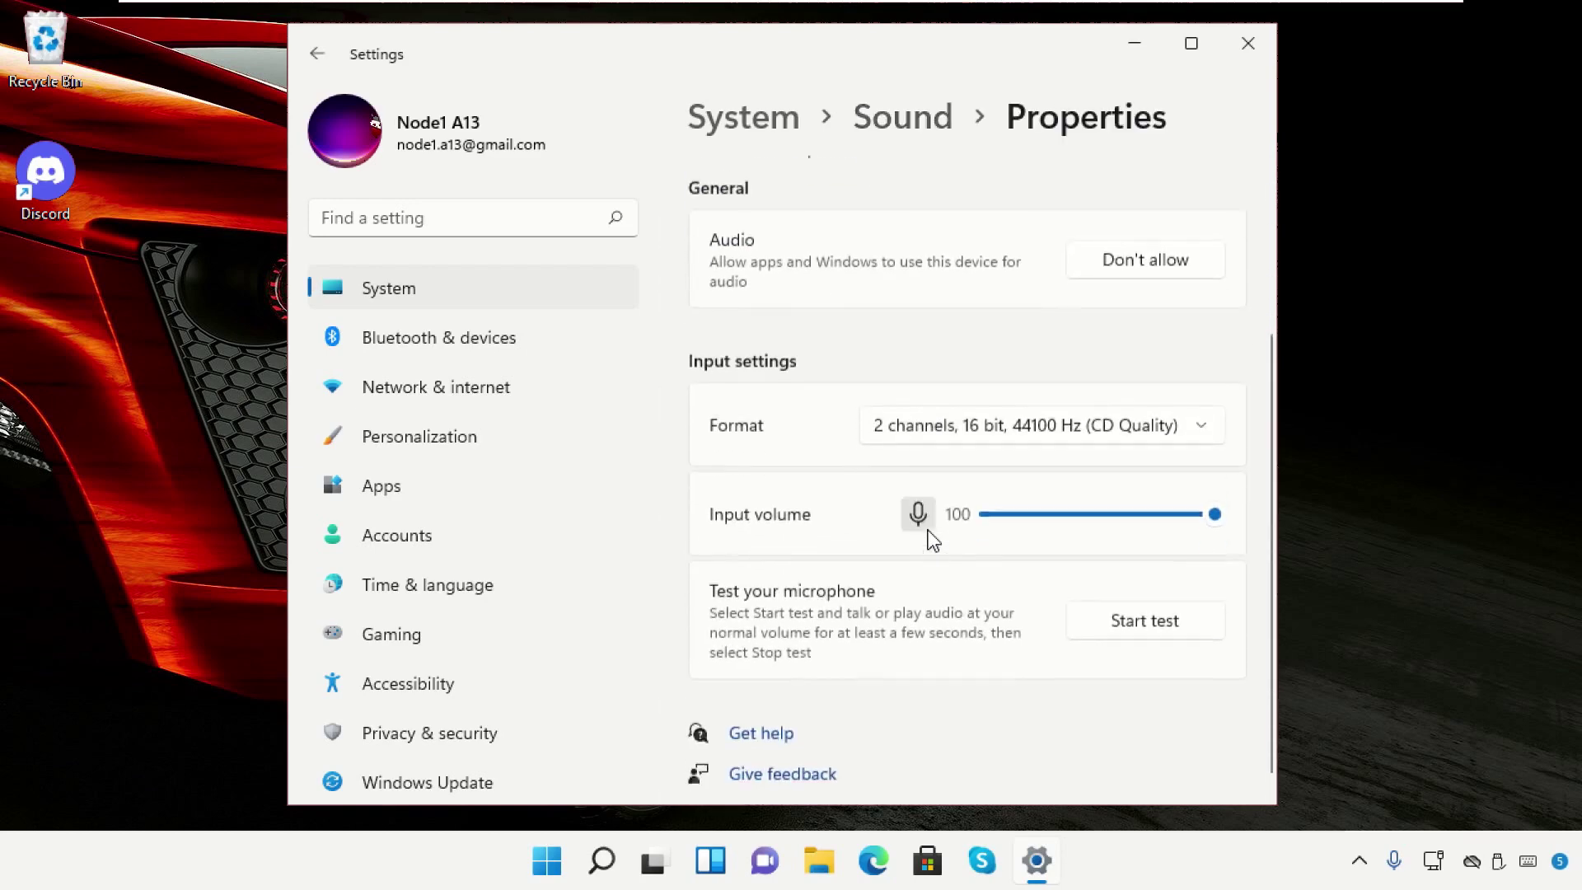
{"action": "left_click", "coordinate": [1088, 623]}
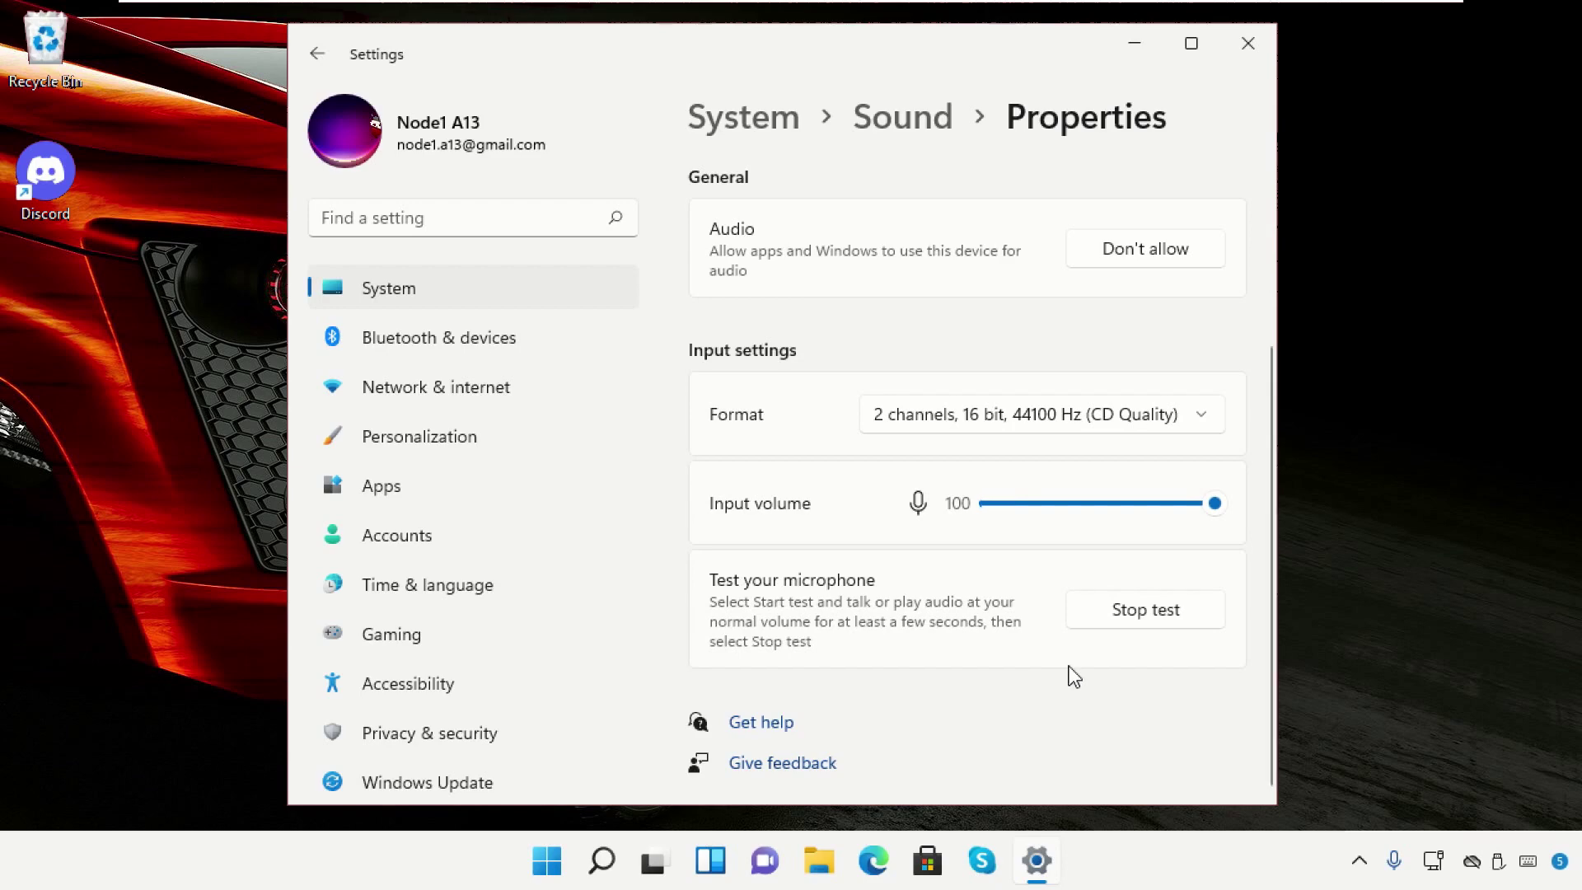
{"action": "left_click", "coordinate": [1144, 619]}
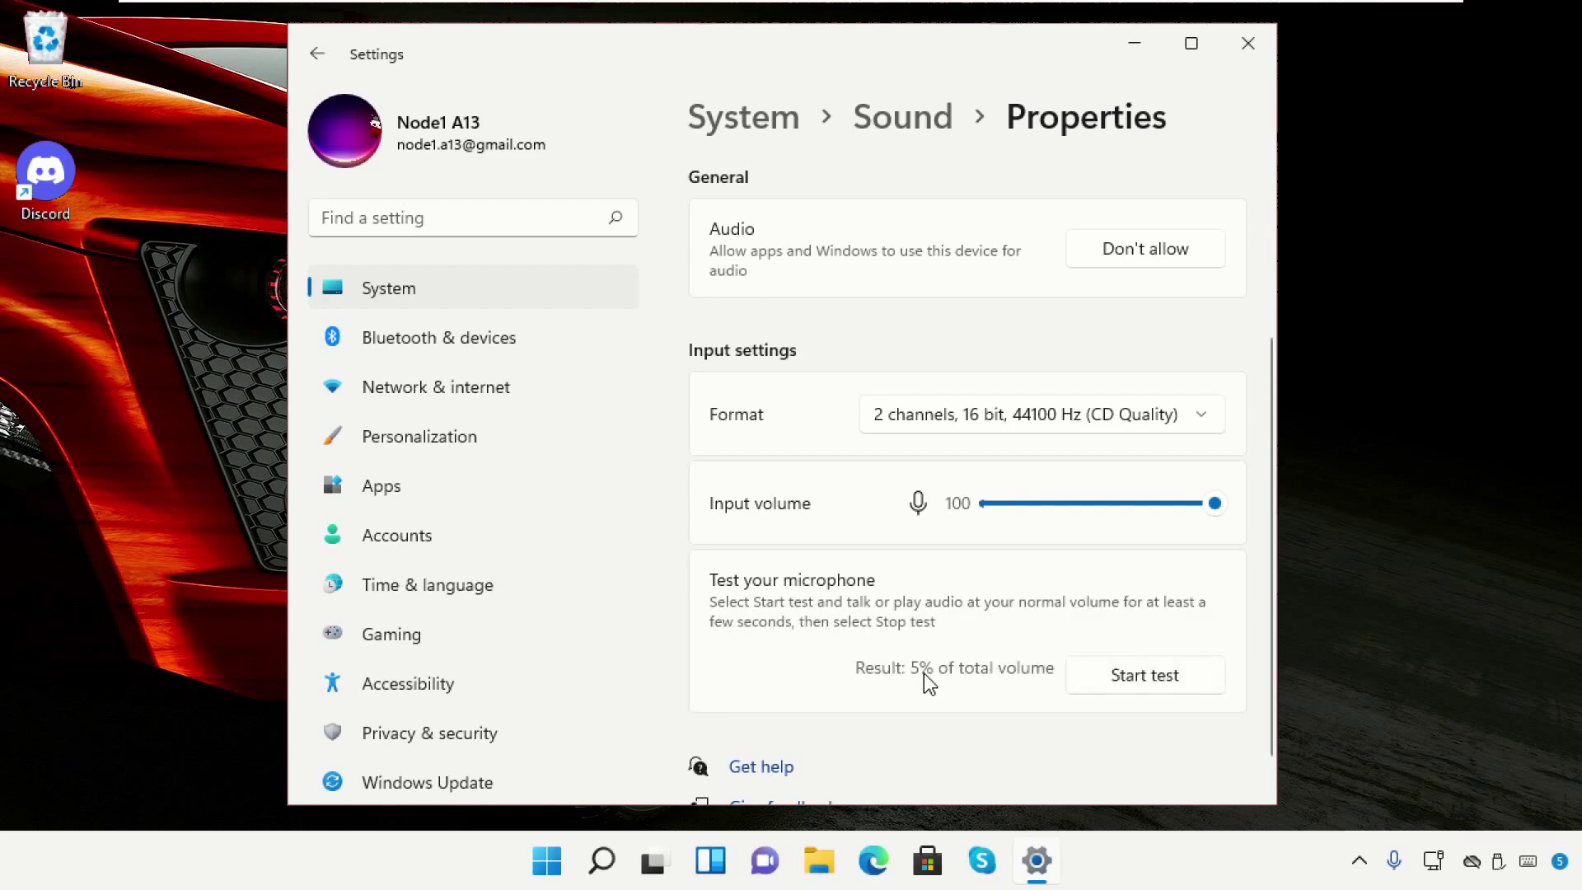
{"action": "scroll", "coordinate": [992, 713], "scroll_direction": "down", "scroll_amount": 1}
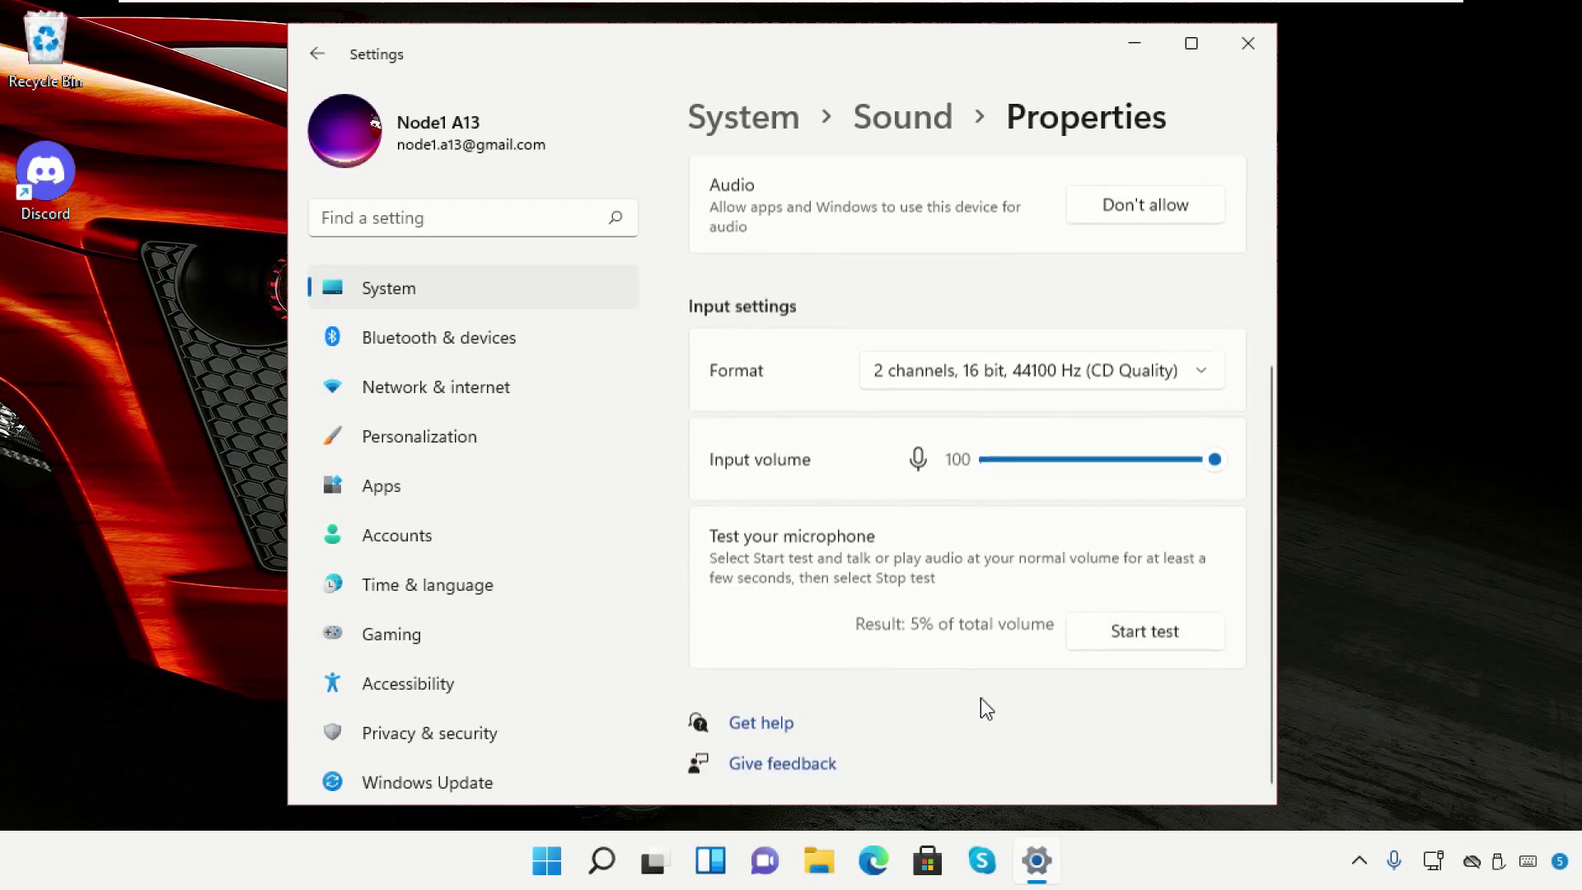
{"action": "scroll", "coordinate": [935, 674], "scroll_direction": "up", "scroll_amount": 3}
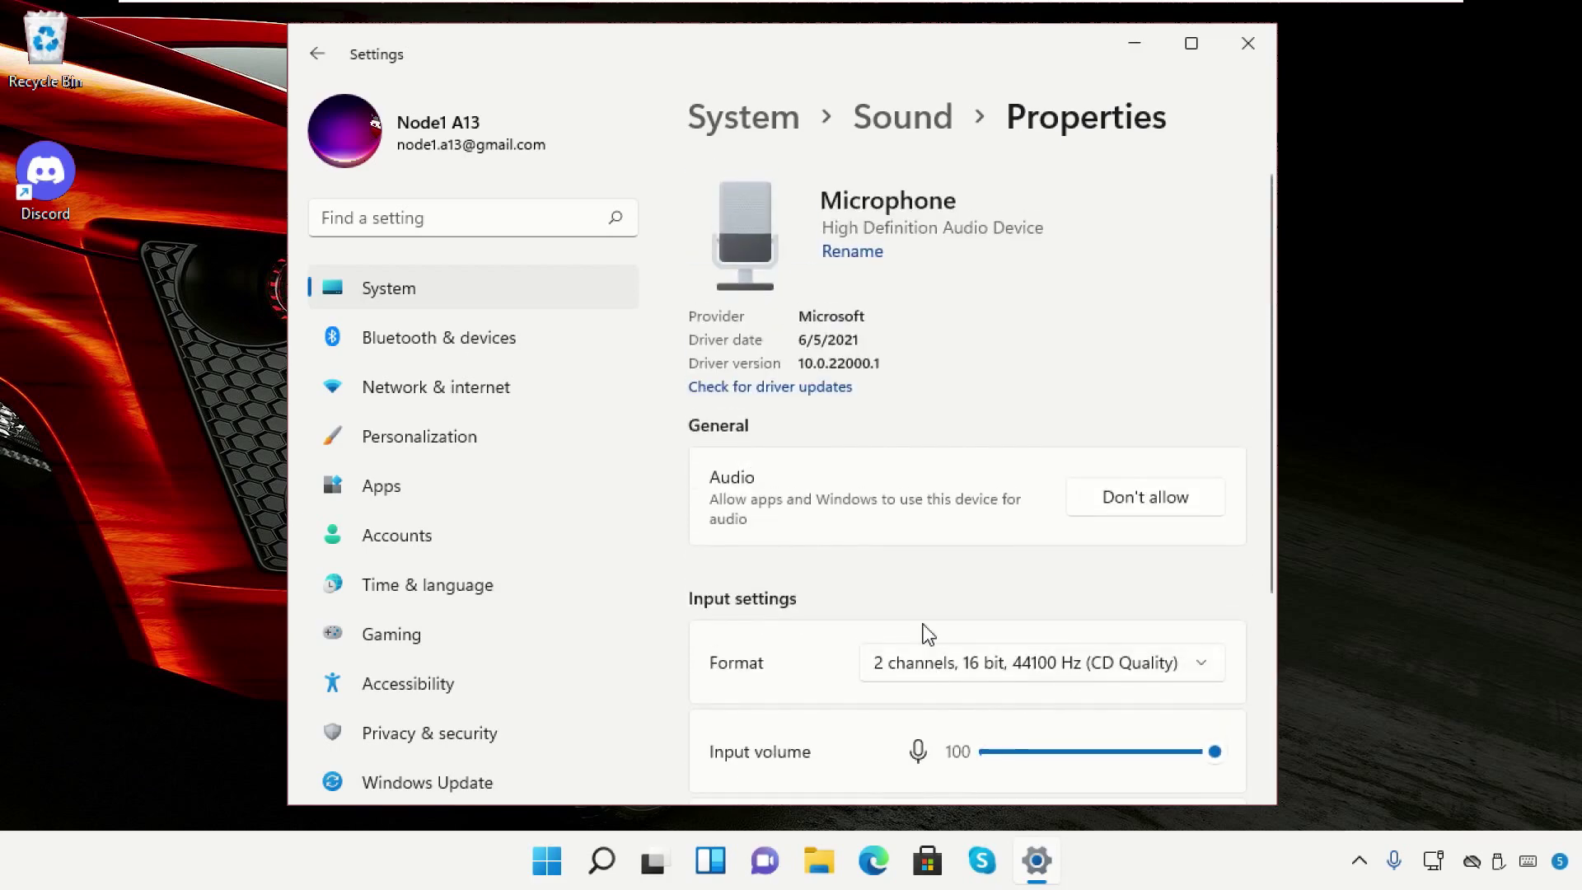
{"action": "left_click", "coordinate": [1247, 45]}
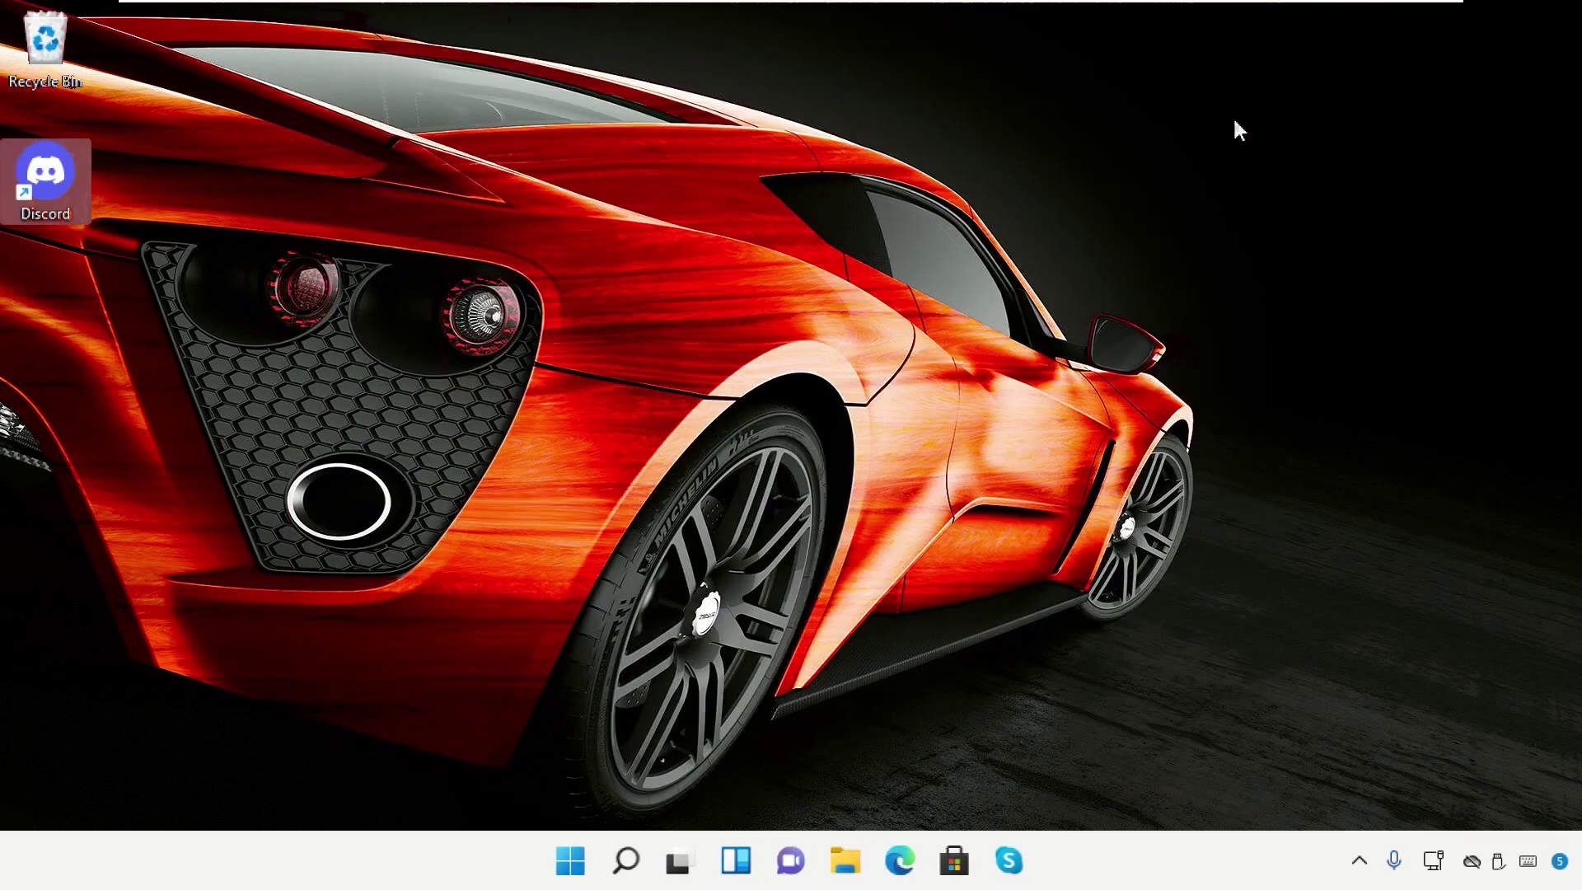
Remove the Discord shortcut from the desktop and restart the computer.
{"action": "key", "text": "Delete"}
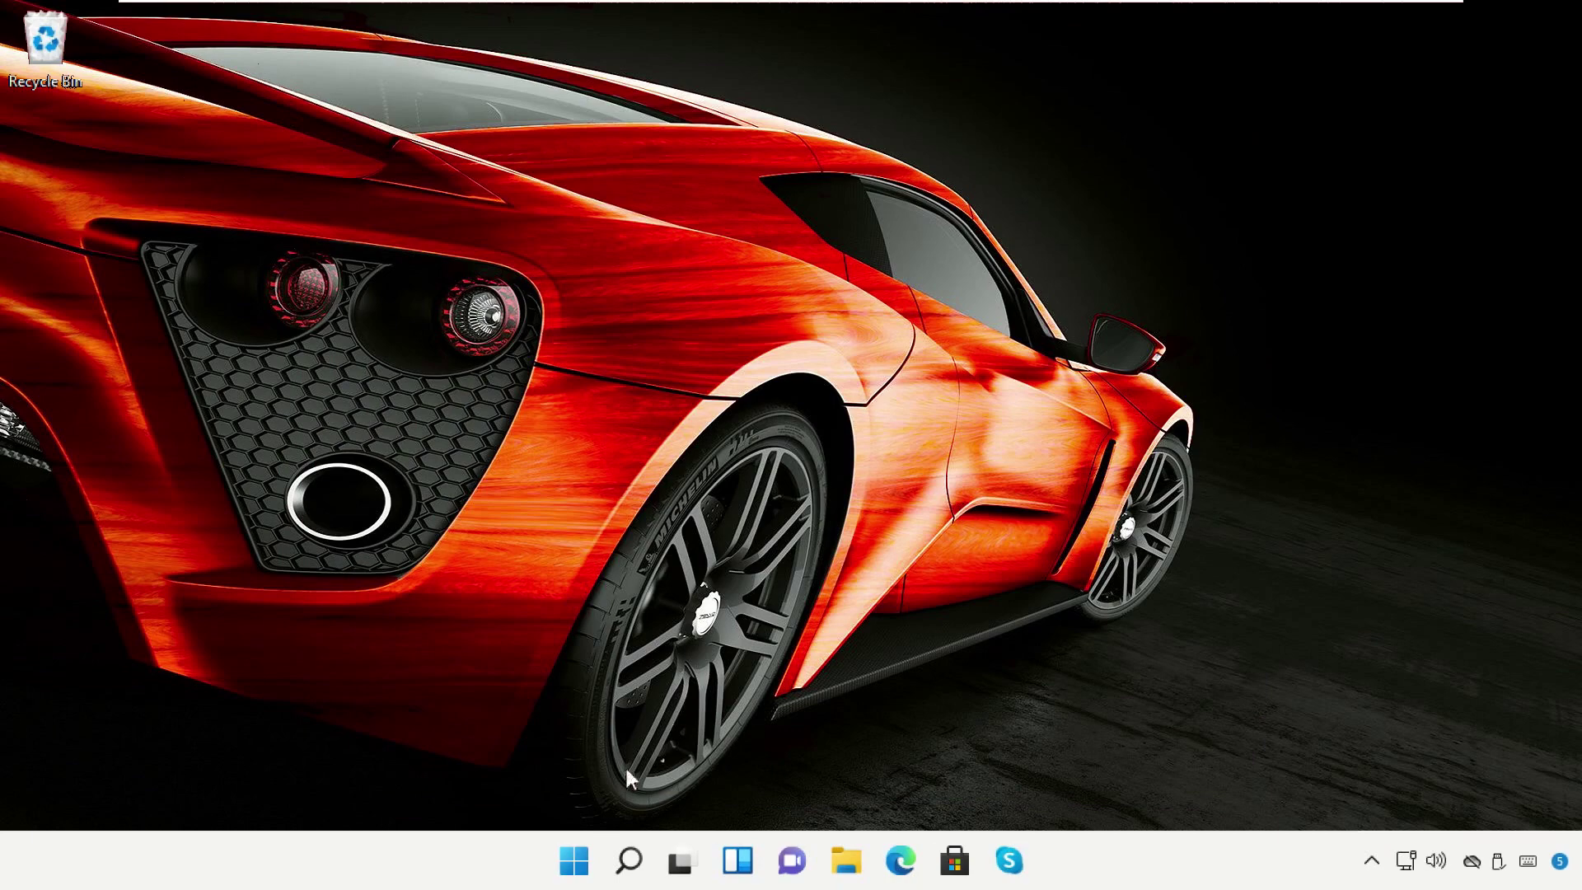
{"action": "left_click", "coordinate": [574, 859]}
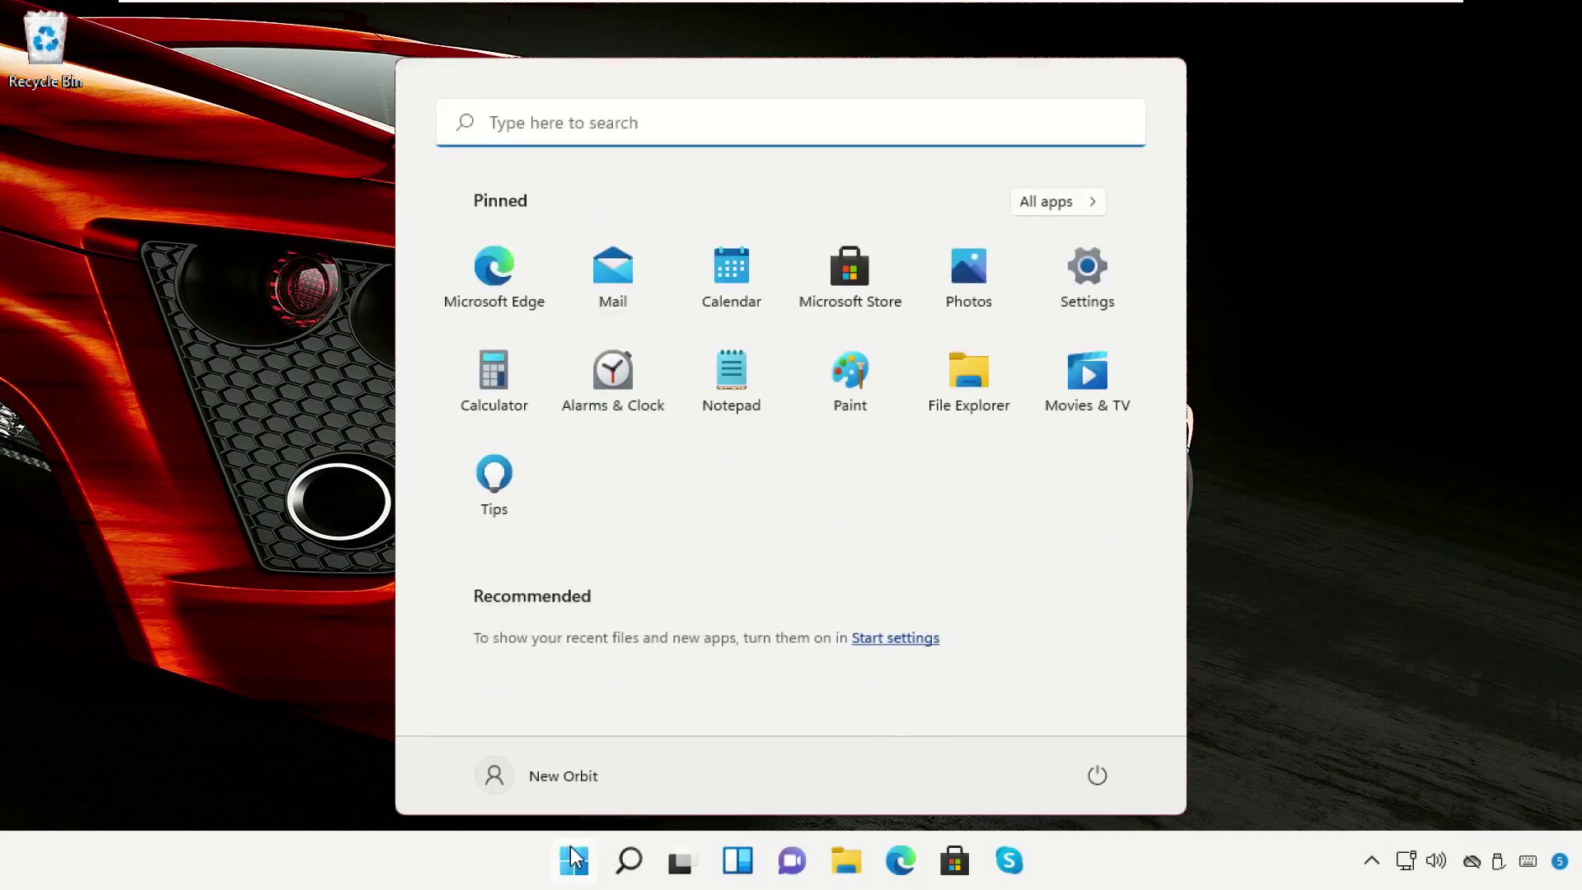
{"action": "left_click", "coordinate": [1101, 780]}
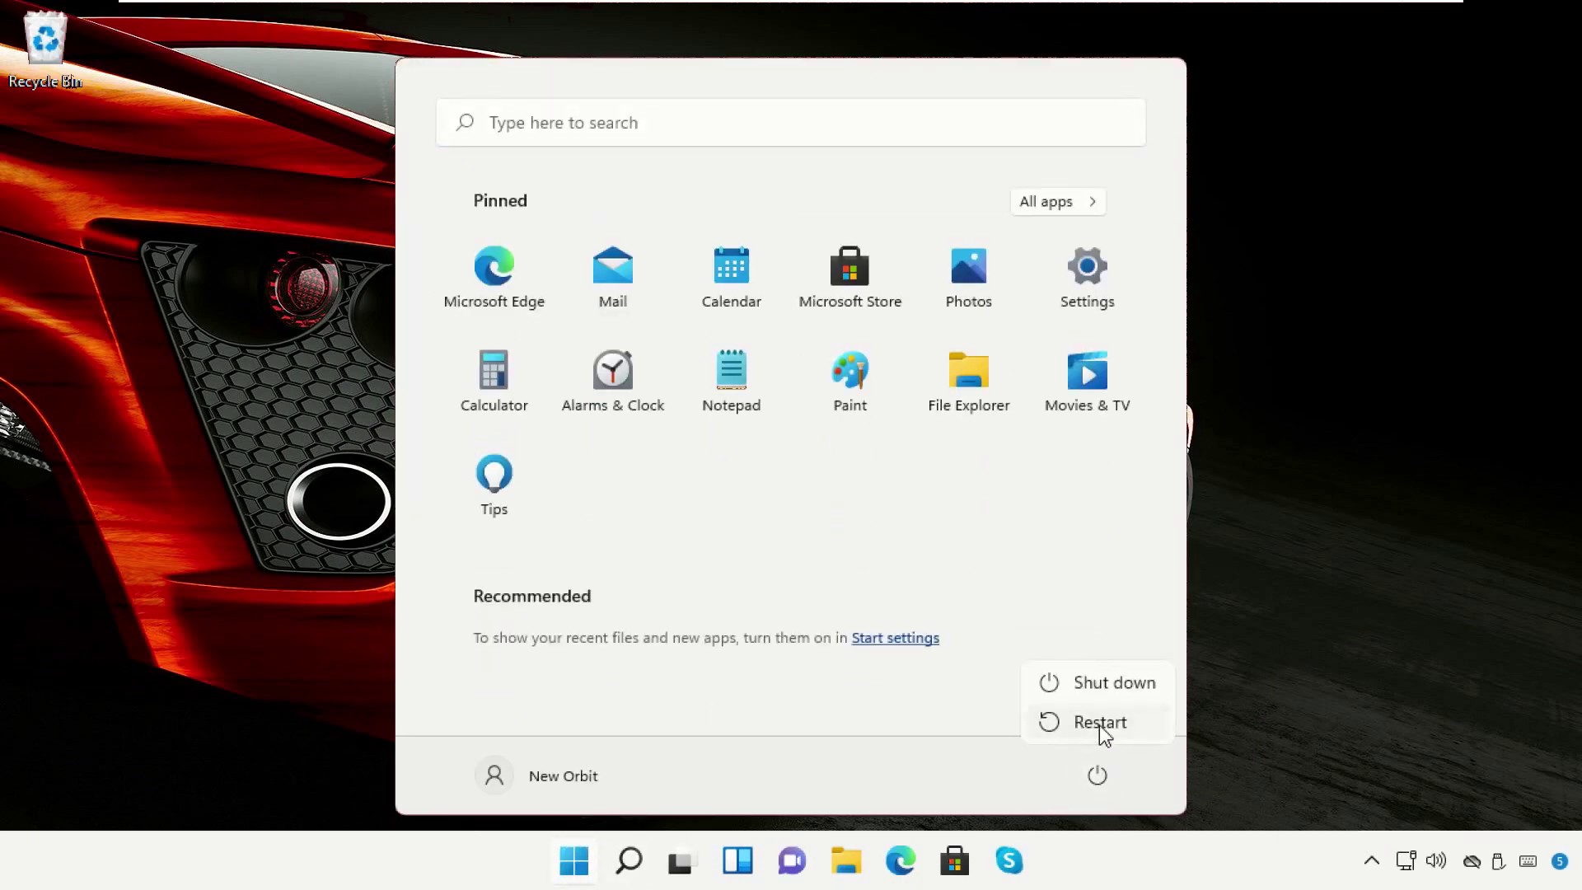
{"action": "left_click", "coordinate": [1101, 725]}
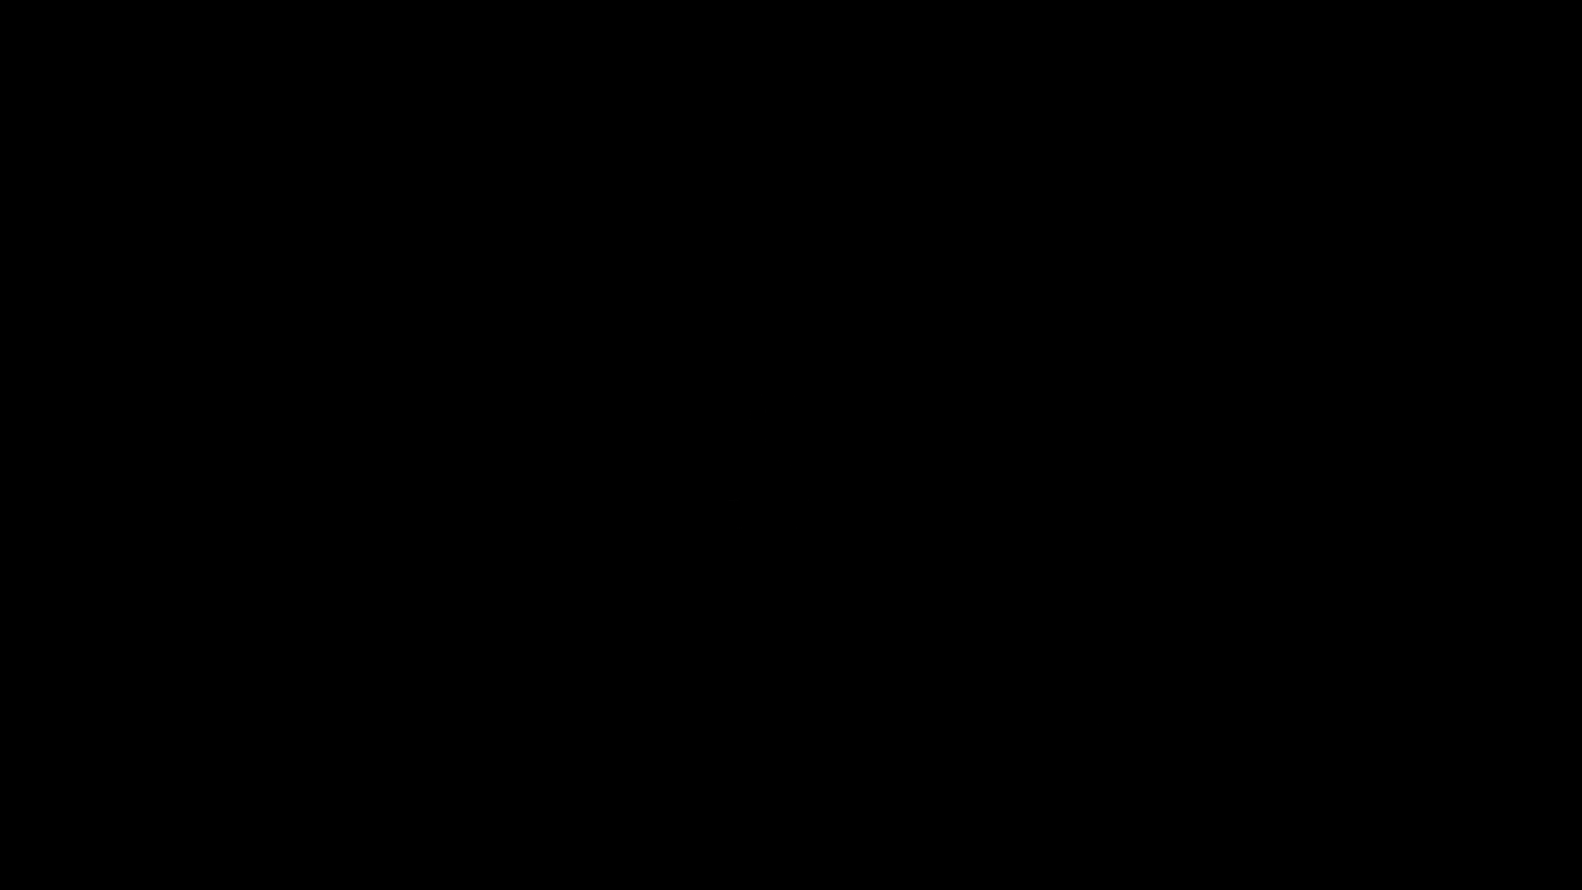